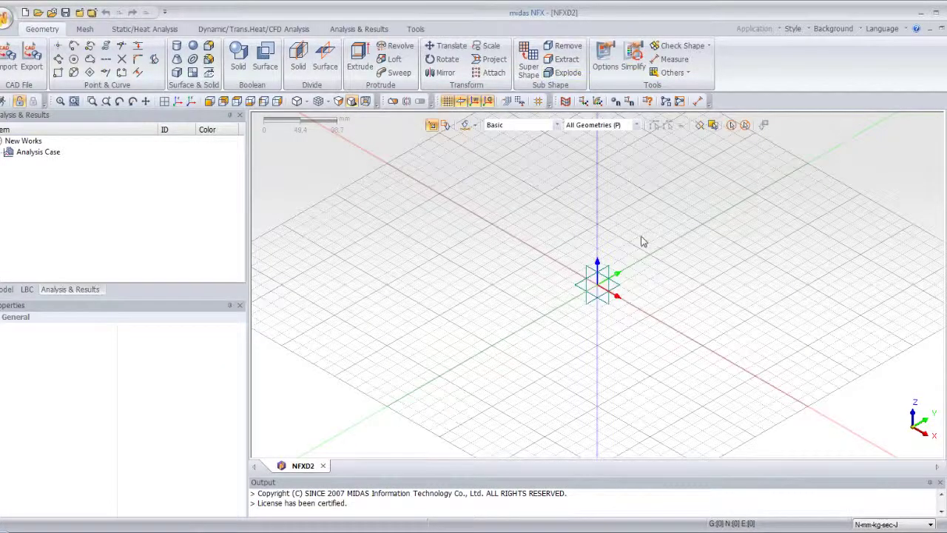
Step: Import the Skin Stiffener STEP file into the project
click(9, 56)
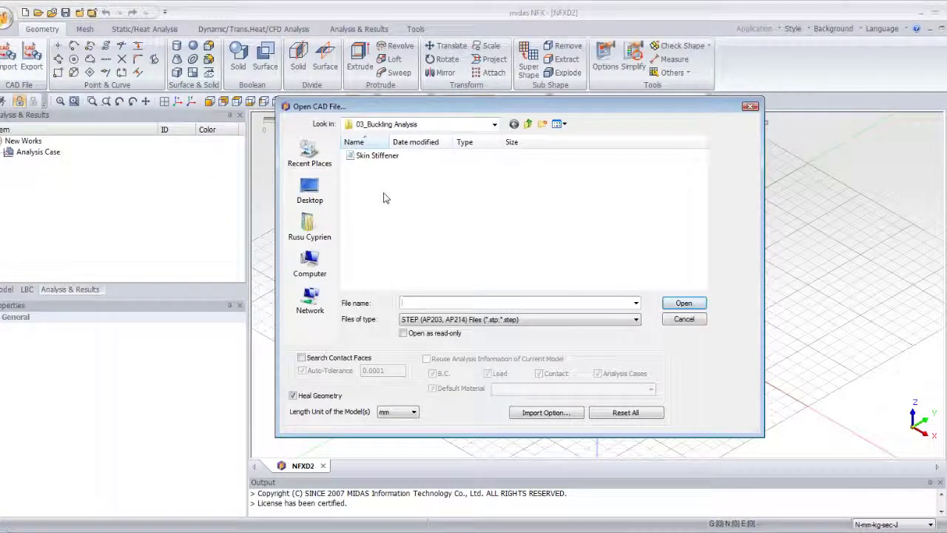
click(374, 157)
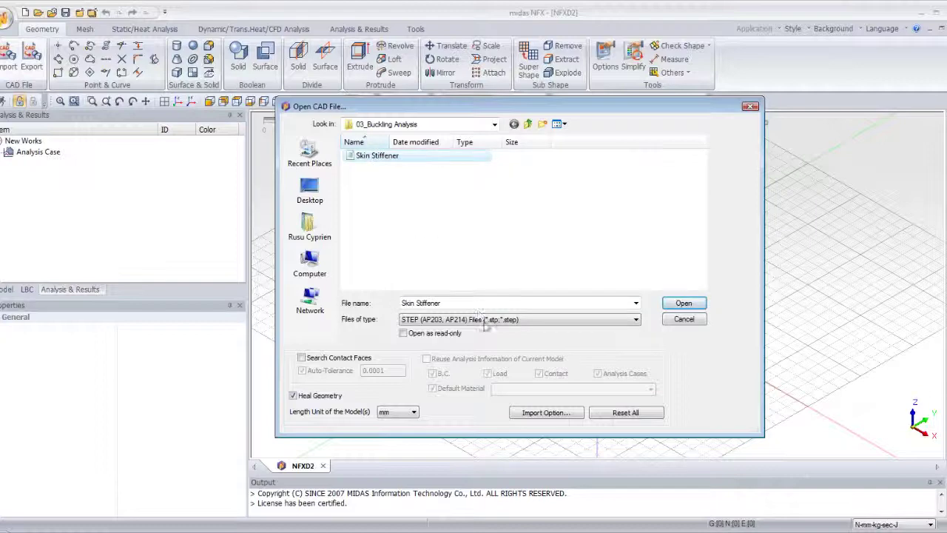
click(442, 323)
click(444, 331)
click(682, 304)
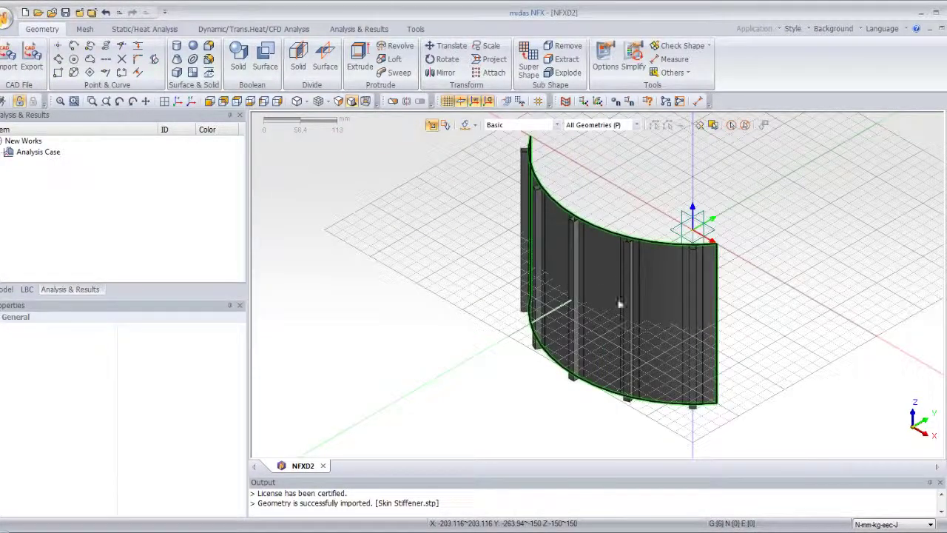
Step: Hide the background grid and the datum axes and planes
scroll(643, 257, up, 1)
scroll(633, 257, up, 1)
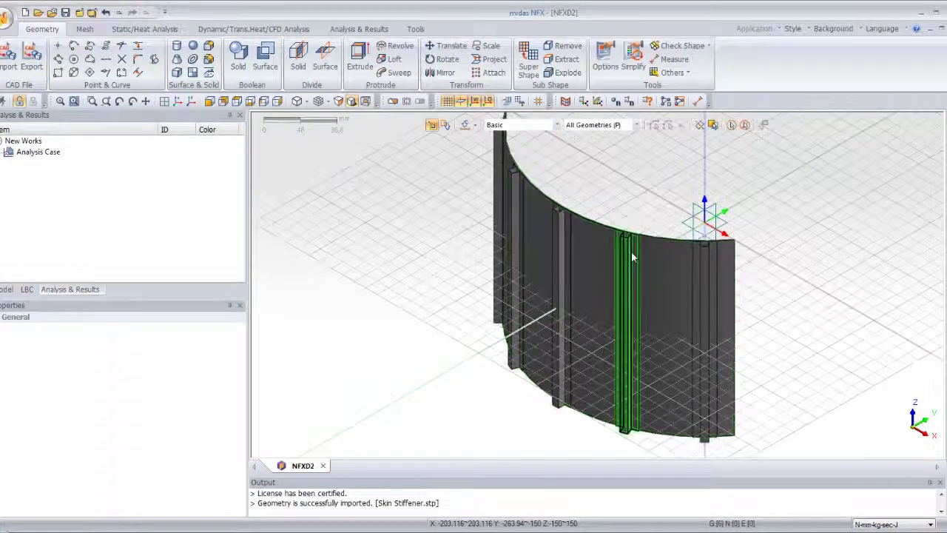
scroll(633, 257, down, 1)
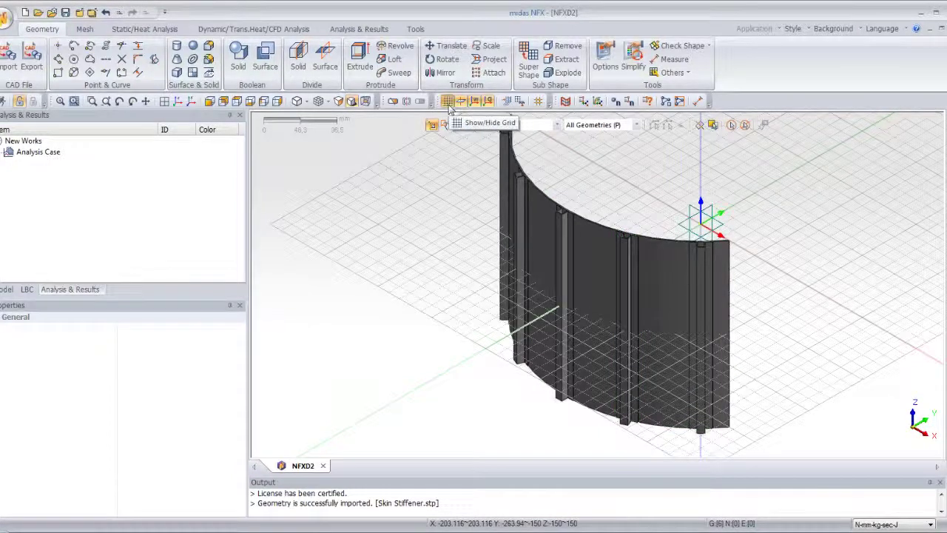
click(448, 103)
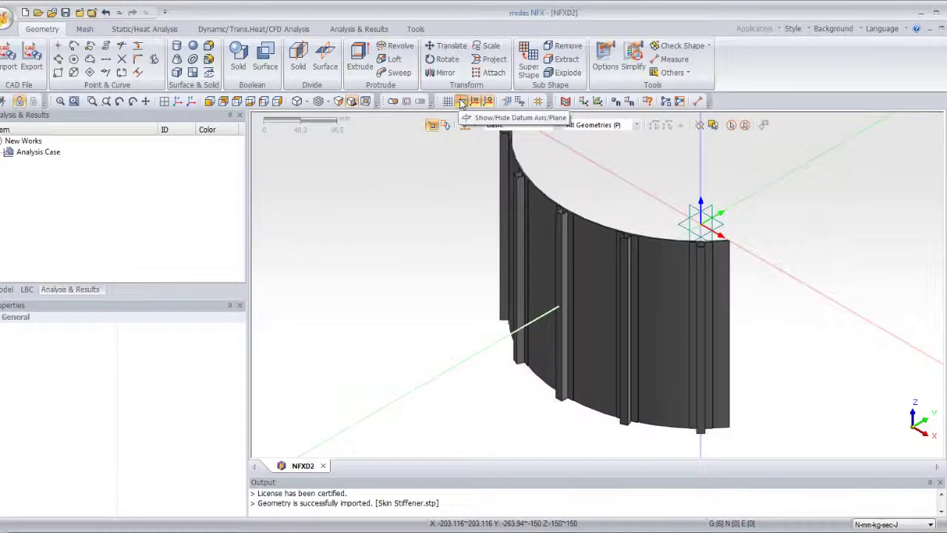
click(460, 102)
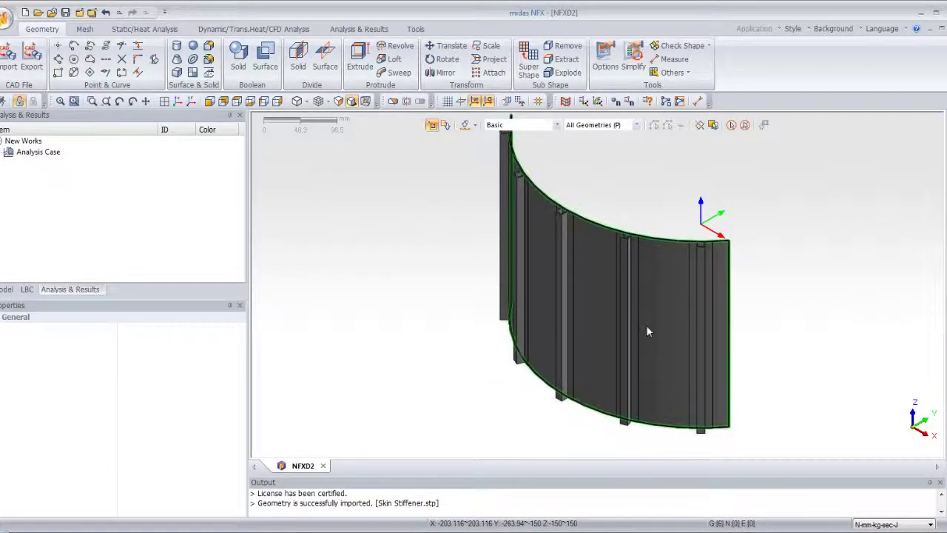
Step: Map-Solid mesh the curved skin at element size 5 into mesh set 'Skin'
click(85, 29)
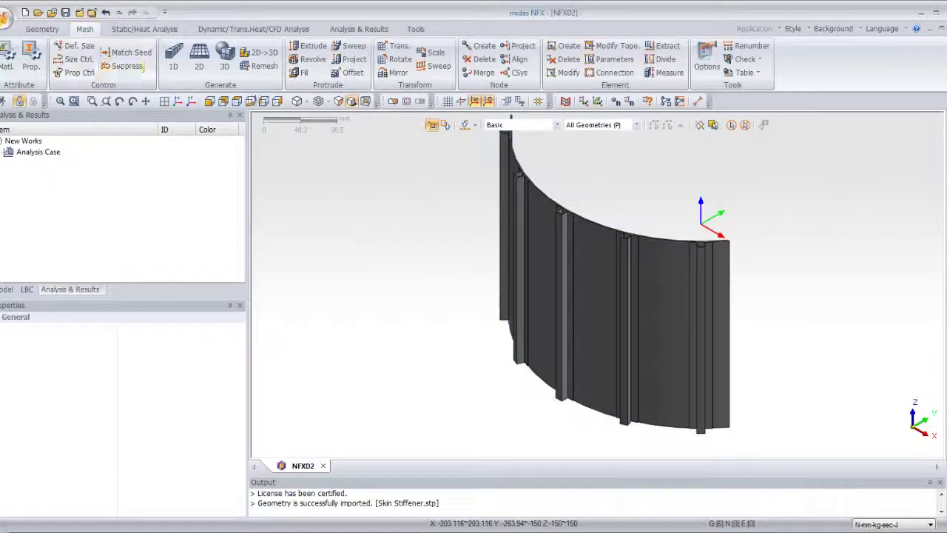
click(225, 63)
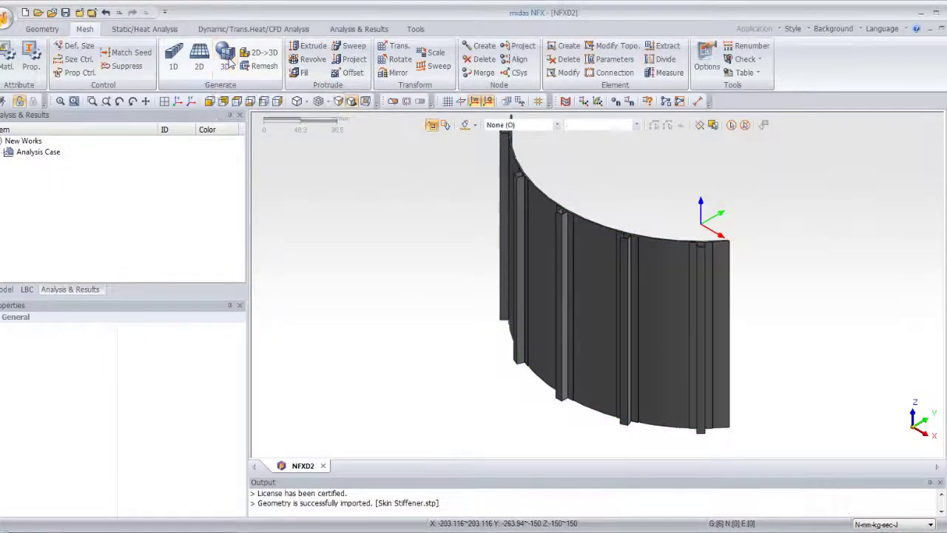
drag(125, 126, 393, 175)
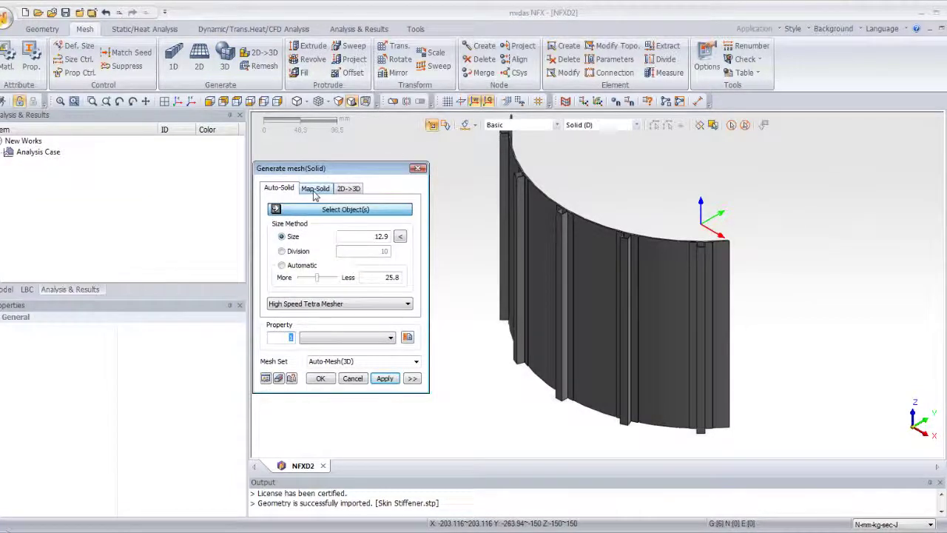
click(315, 189)
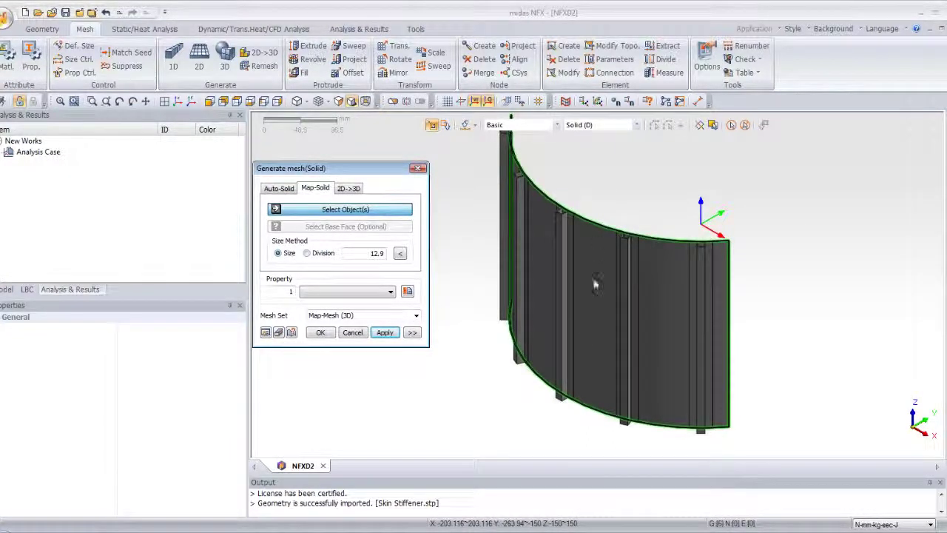
click(590, 280)
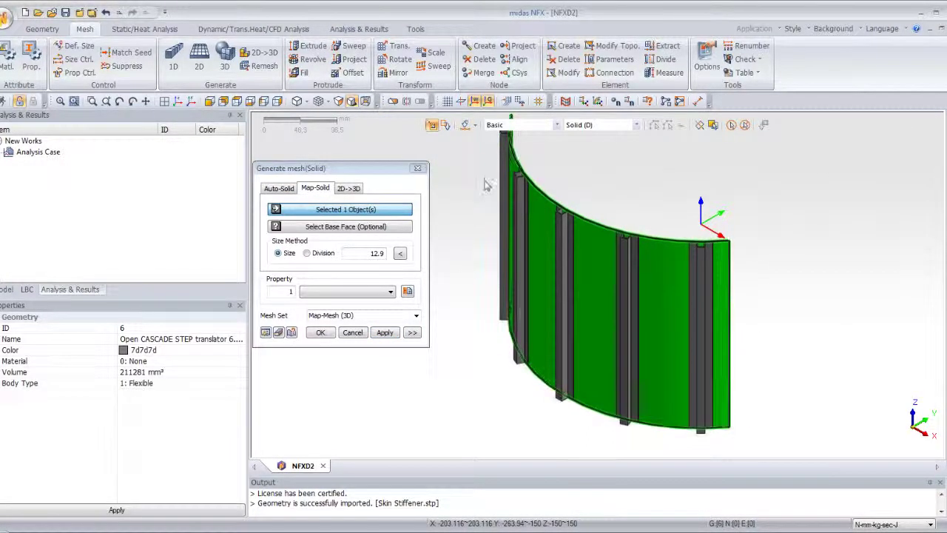
drag(355, 254, 417, 253)
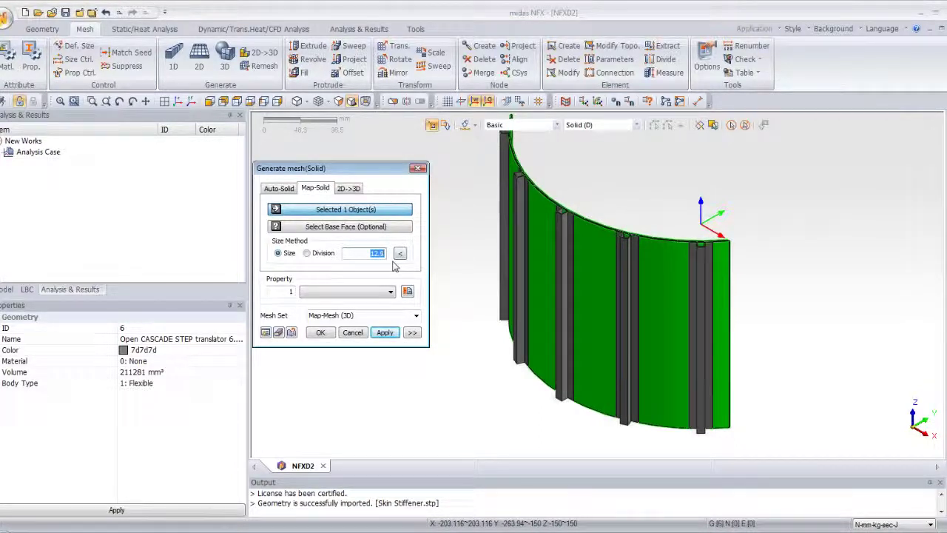
text(5)
click(364, 316)
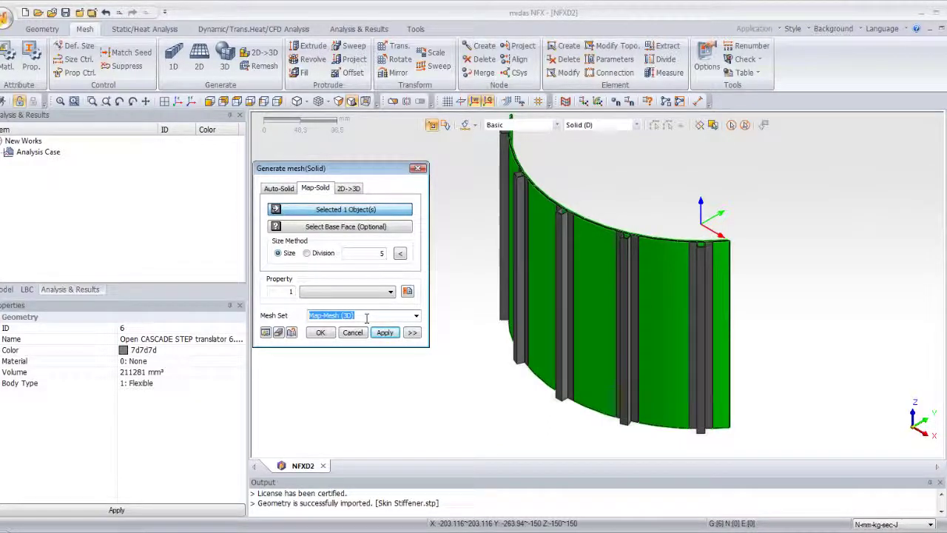
text(Skin)
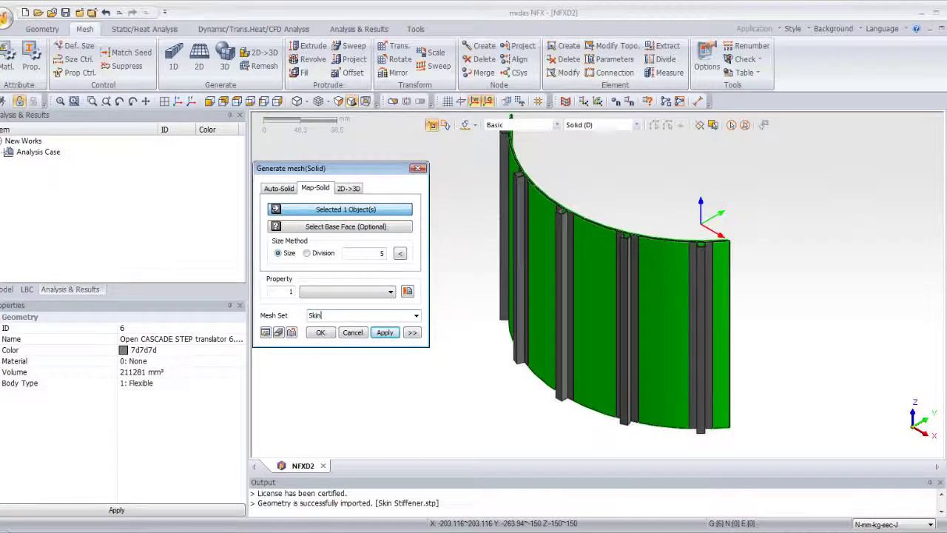
click(385, 333)
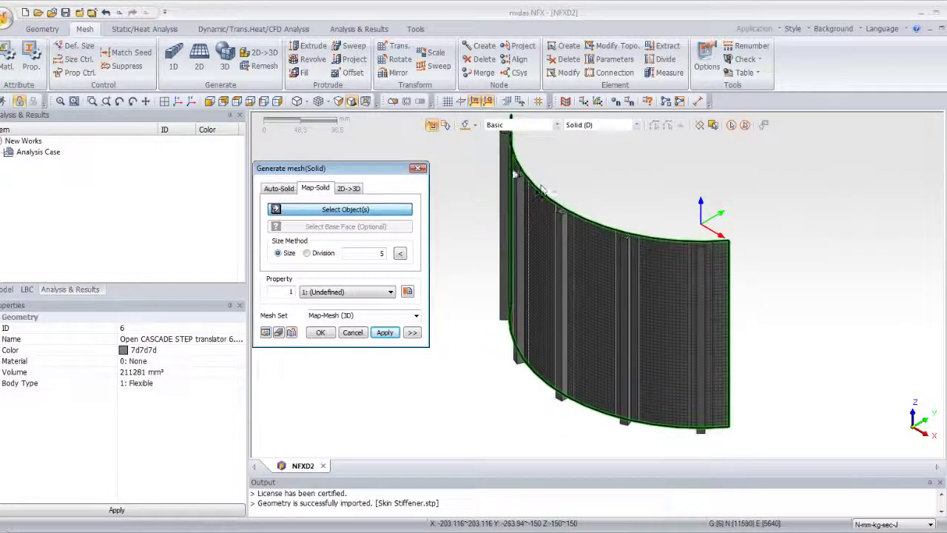
Step: Mesh the five selected stiffeners at size 5 into mesh set 'Stiffner', then close the mesher
click(507, 177)
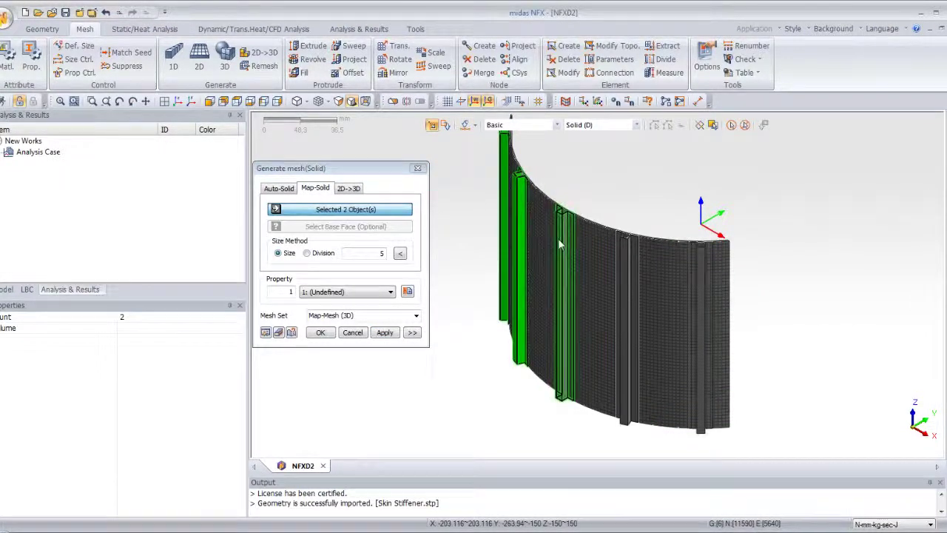
click(557, 238)
click(635, 276)
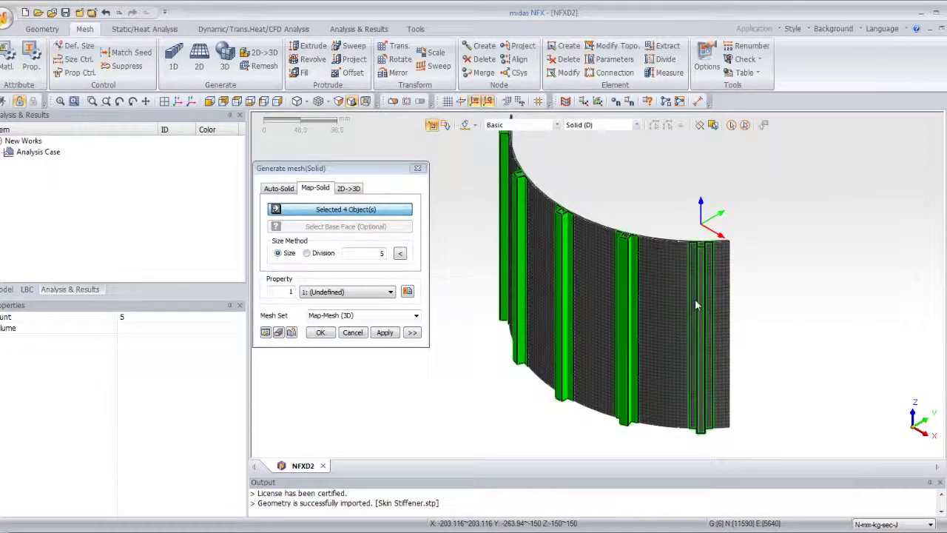
click(694, 299)
click(667, 301)
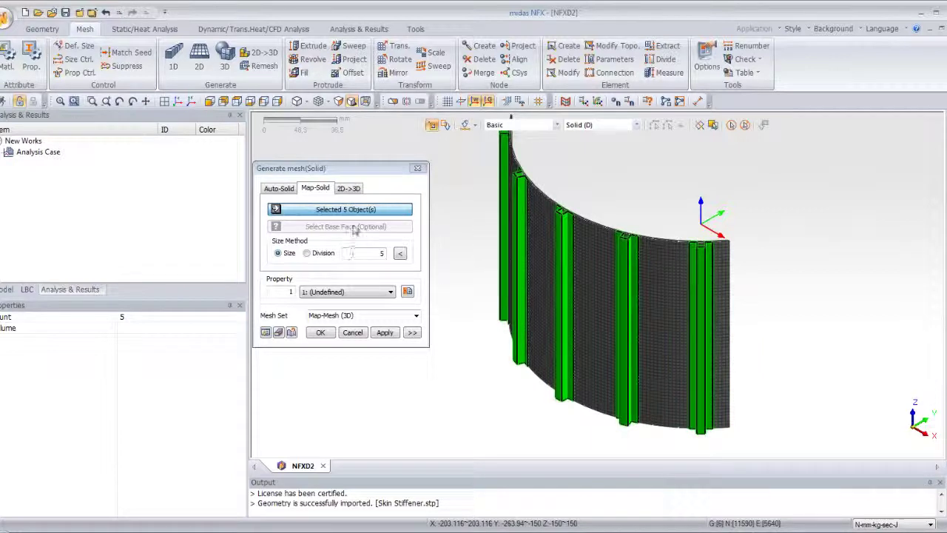
click(353, 315)
text(S)
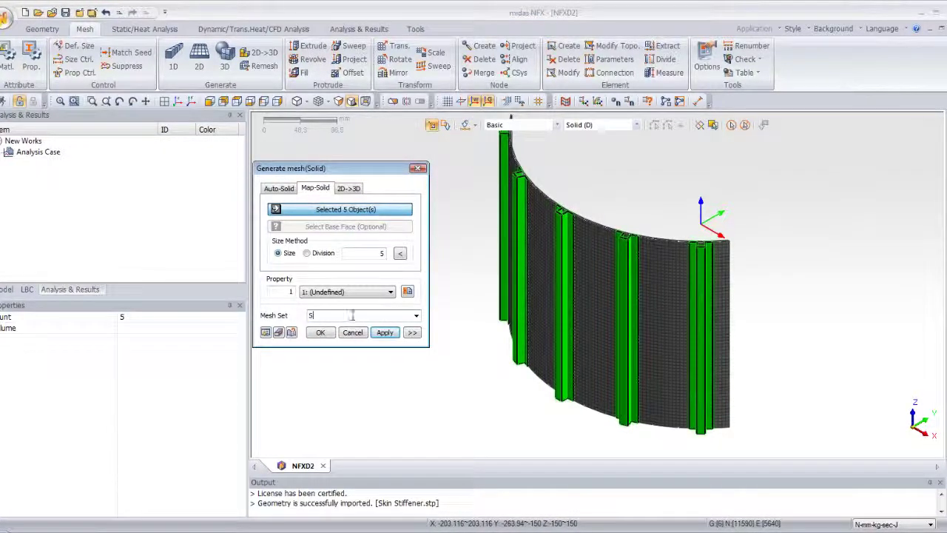
text(tiffner)
click(386, 333)
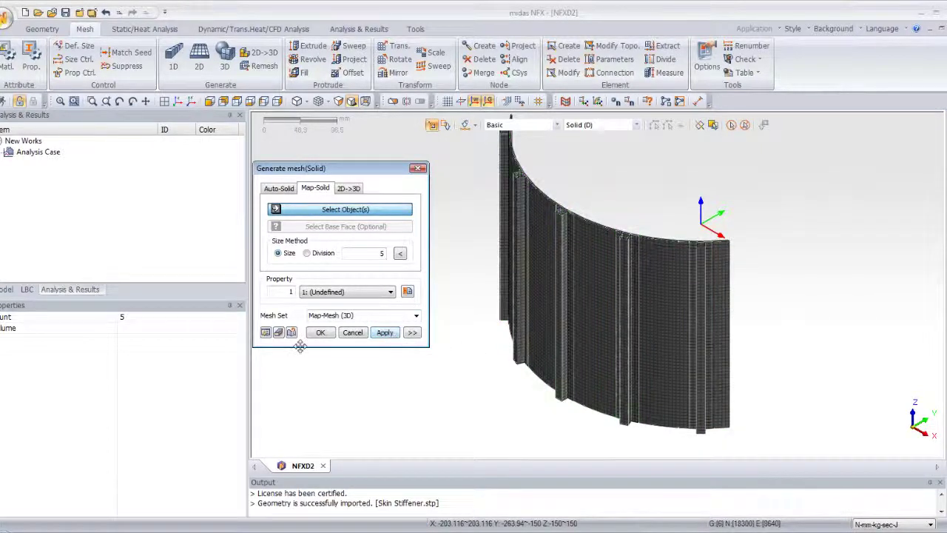
click(352, 332)
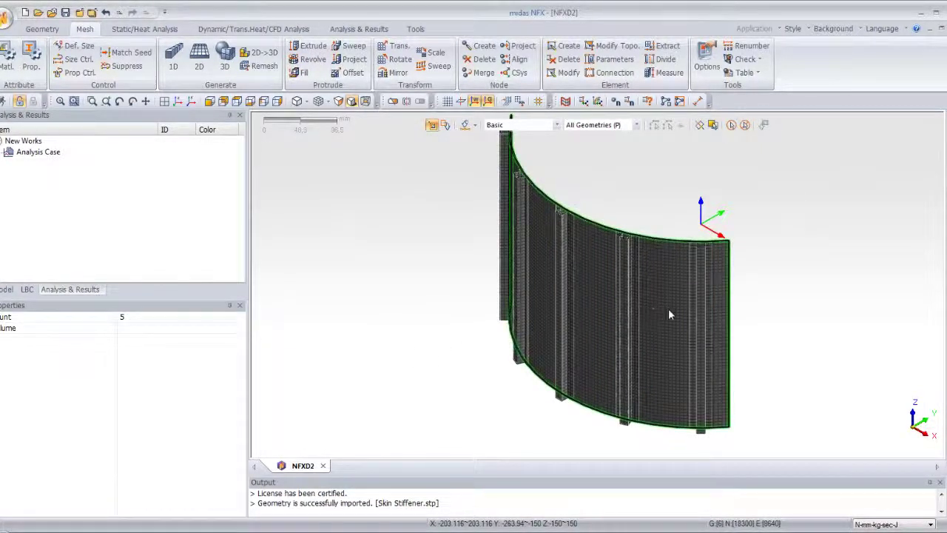
Step: Create a new isotropic material from the AISI 1020 library entry and close the material list
middle_drag(669, 311, 679, 300)
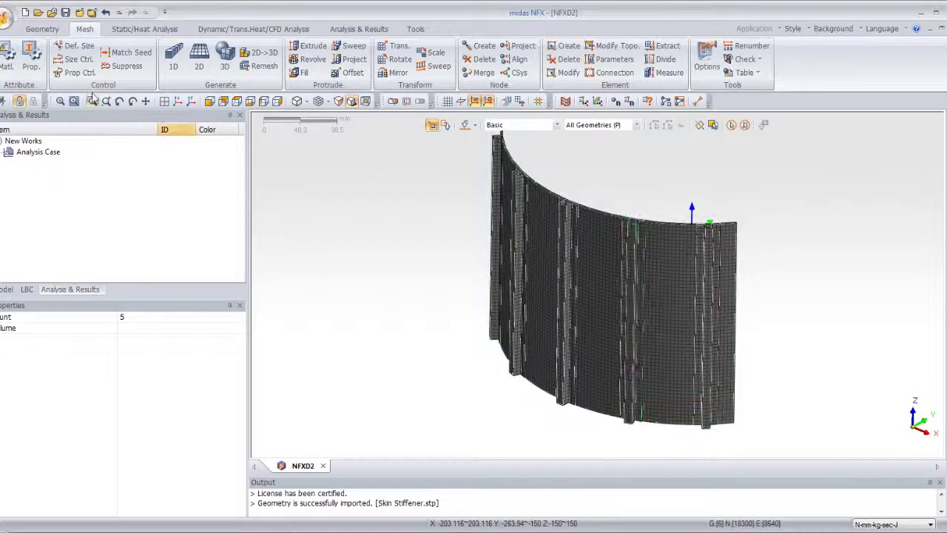
click(6, 58)
drag(74, 116, 212, 141)
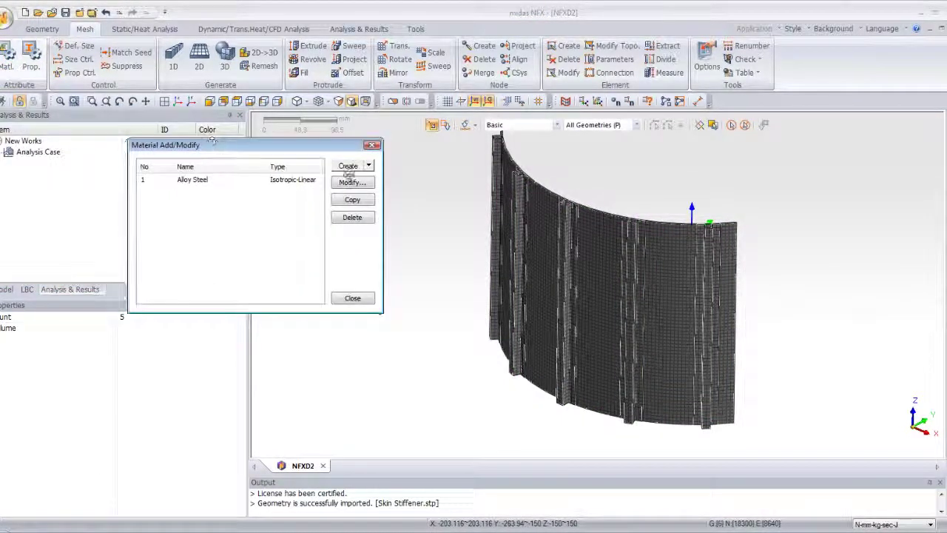
click(368, 166)
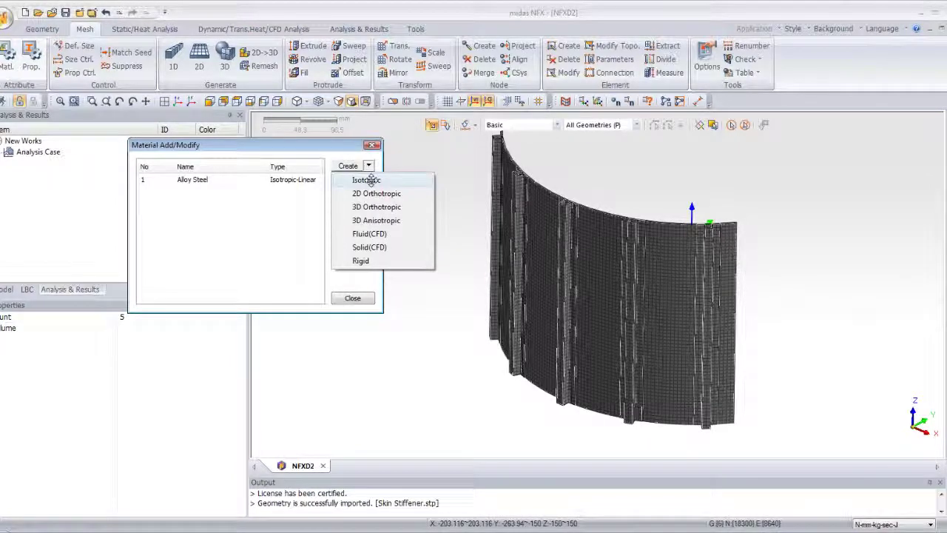
click(368, 180)
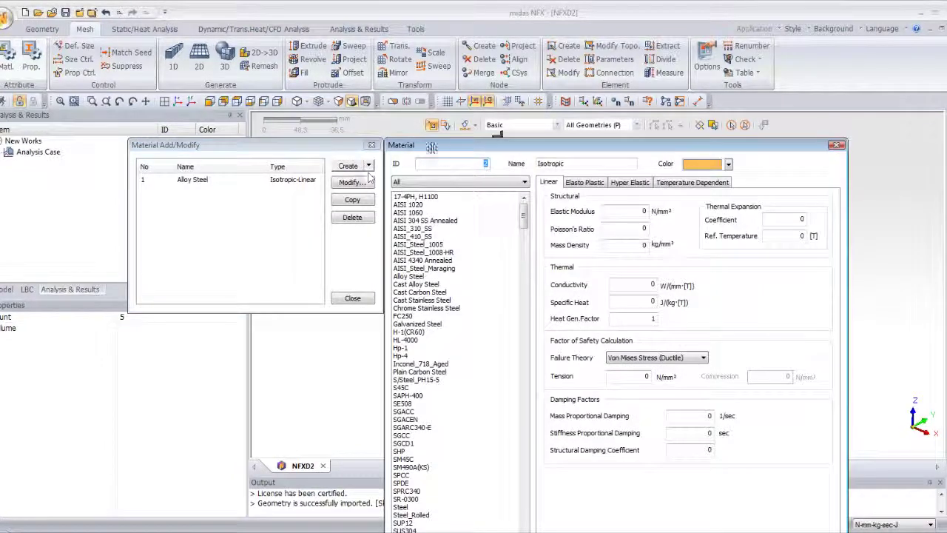
drag(431, 148, 346, 74)
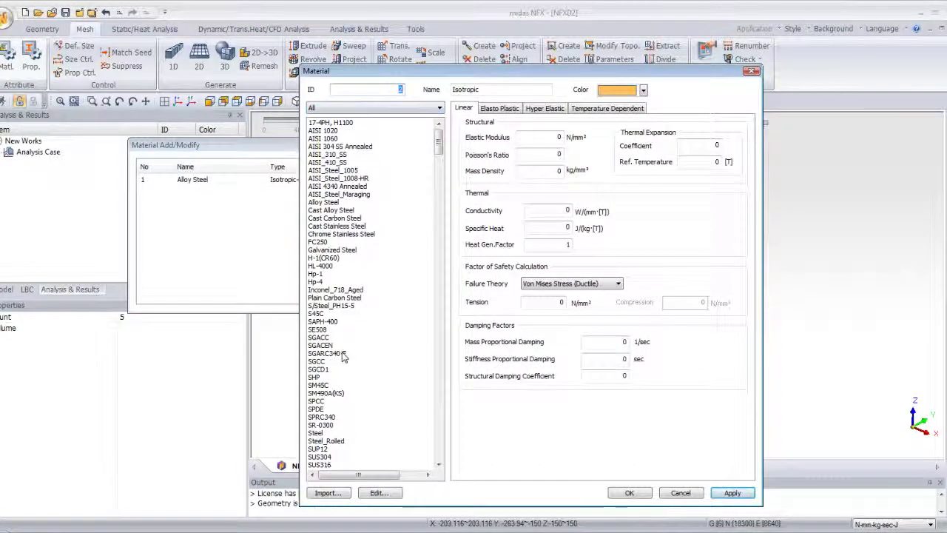
click(330, 132)
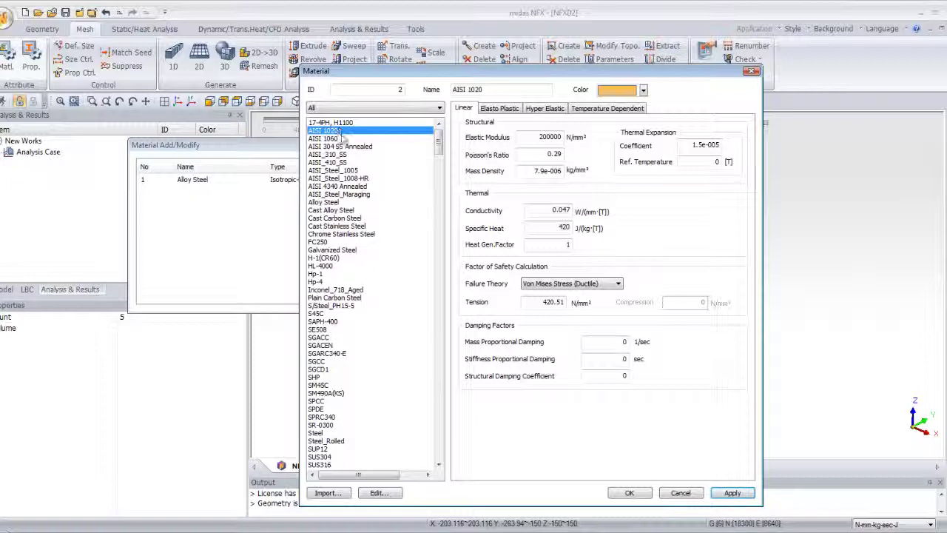
click(629, 492)
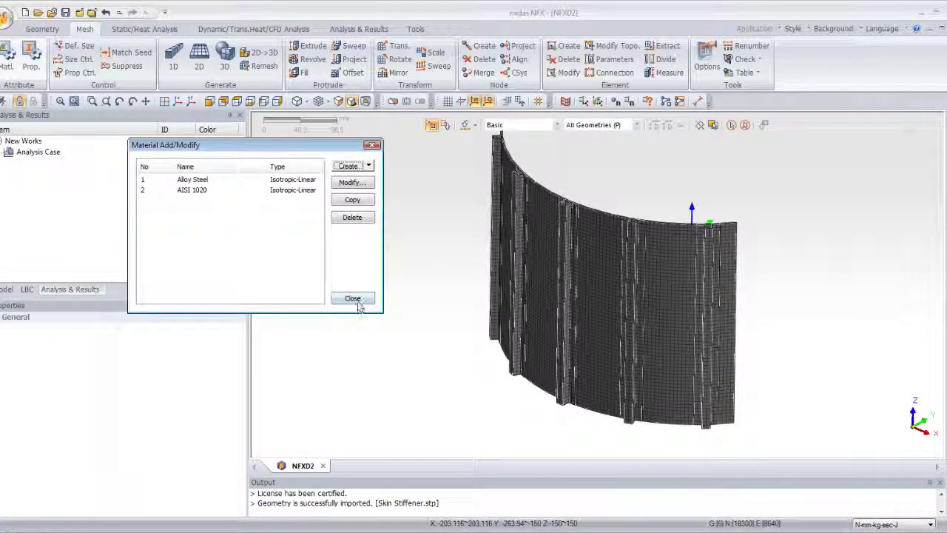
click(353, 299)
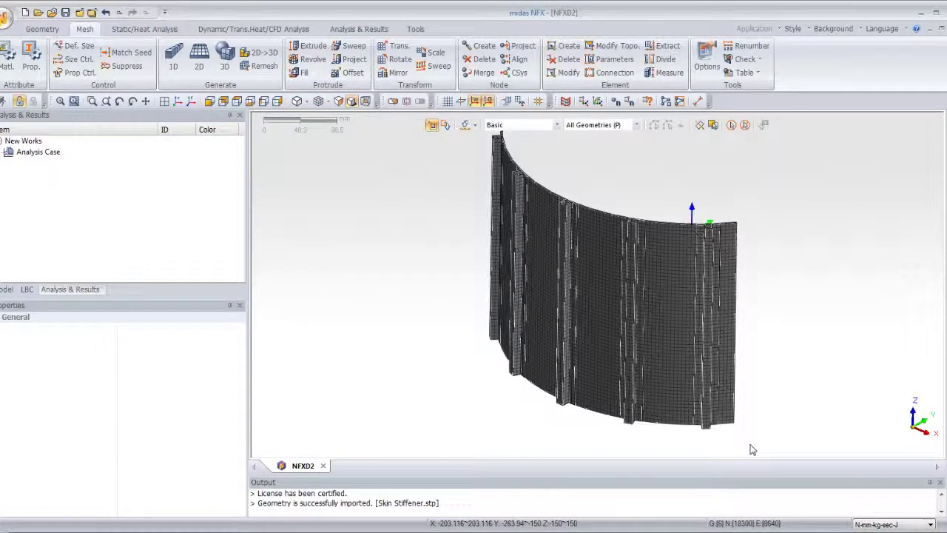
Step: Change the 3D solid property's material to 2: AISI 1020 and close the property list
click(32, 59)
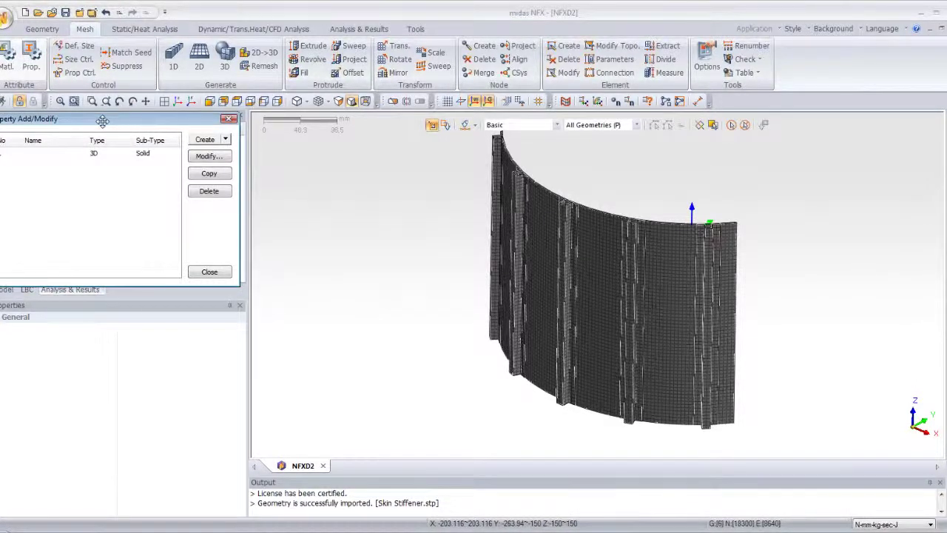
drag(101, 122, 219, 146)
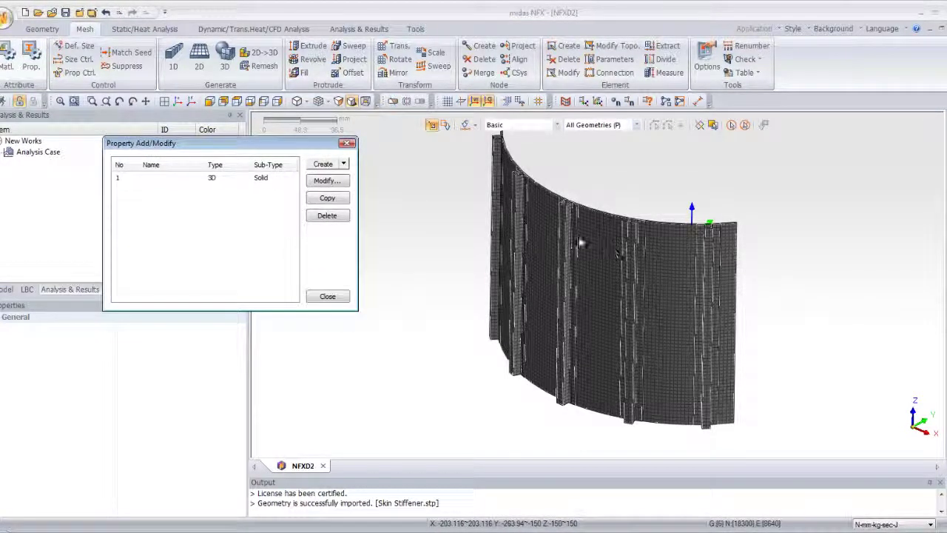
click(196, 177)
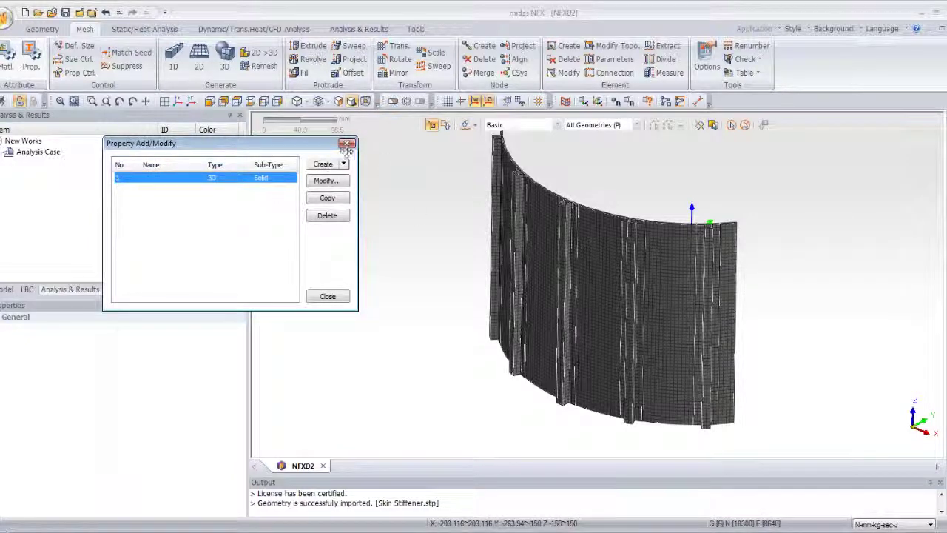
click(339, 181)
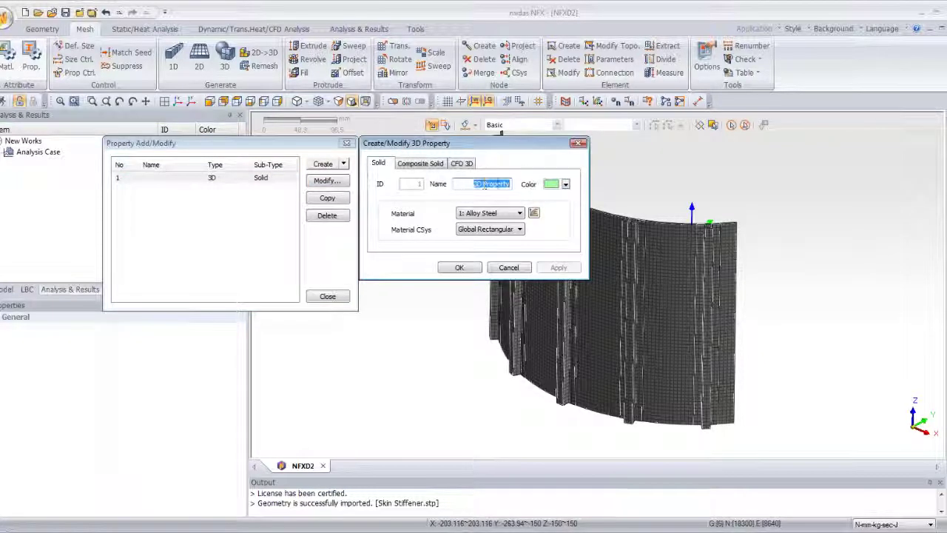
click(489, 213)
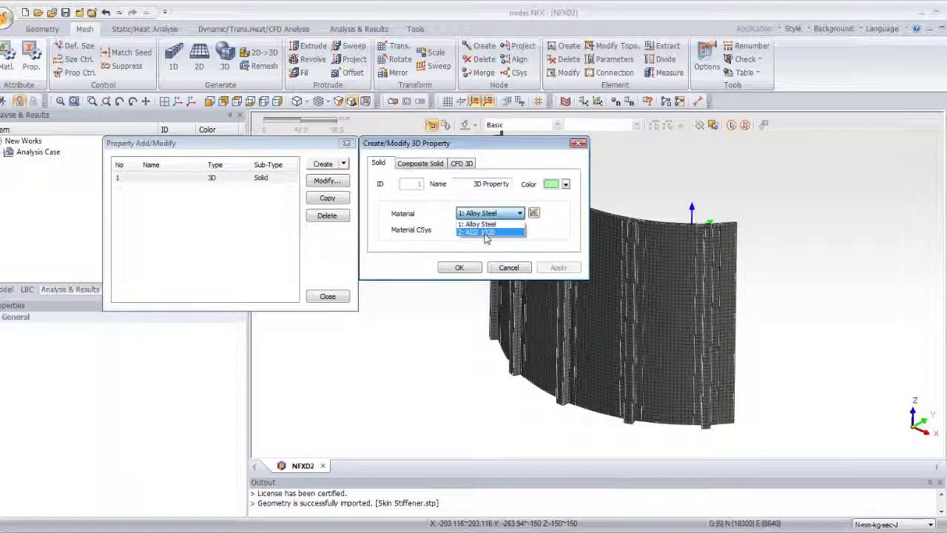
click(486, 233)
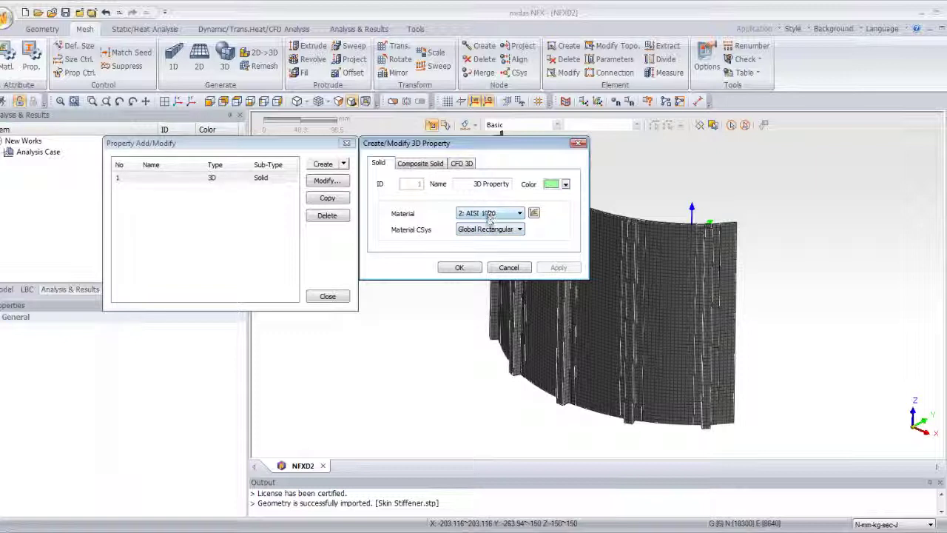
click(459, 269)
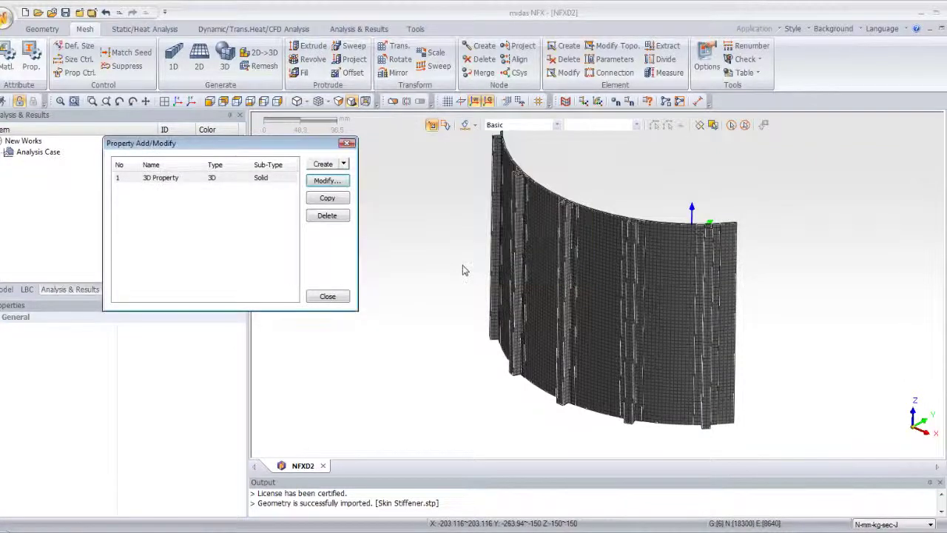
click(325, 296)
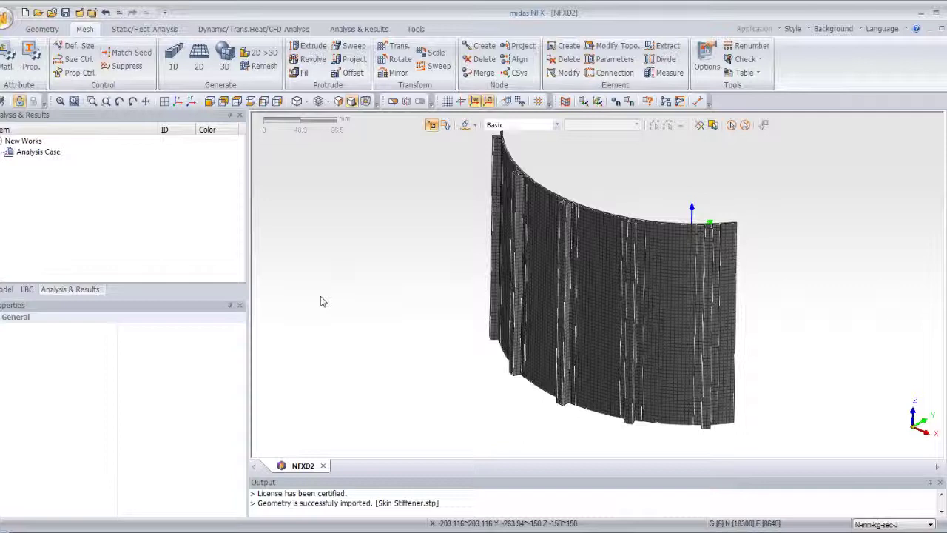
Step: Start a new constraint named BC in boundary set BC
click(149, 31)
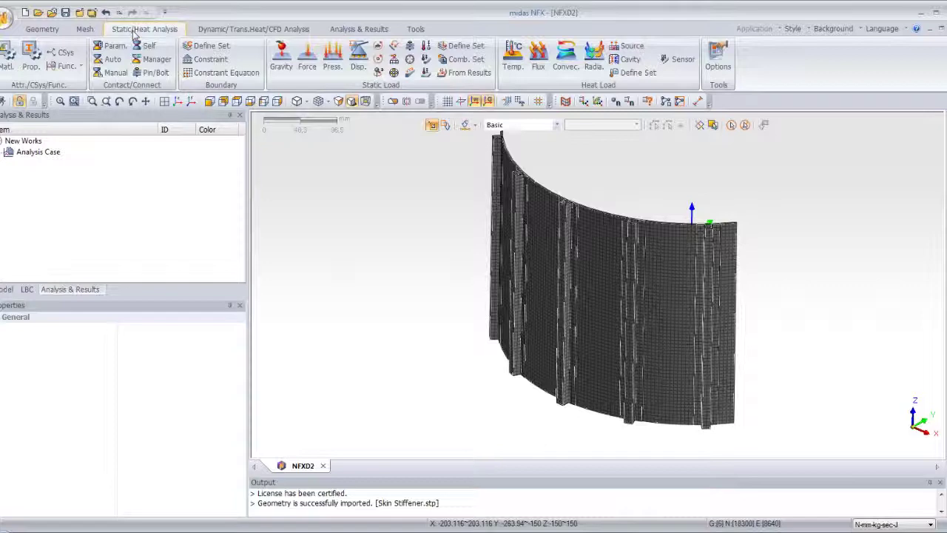
click(207, 60)
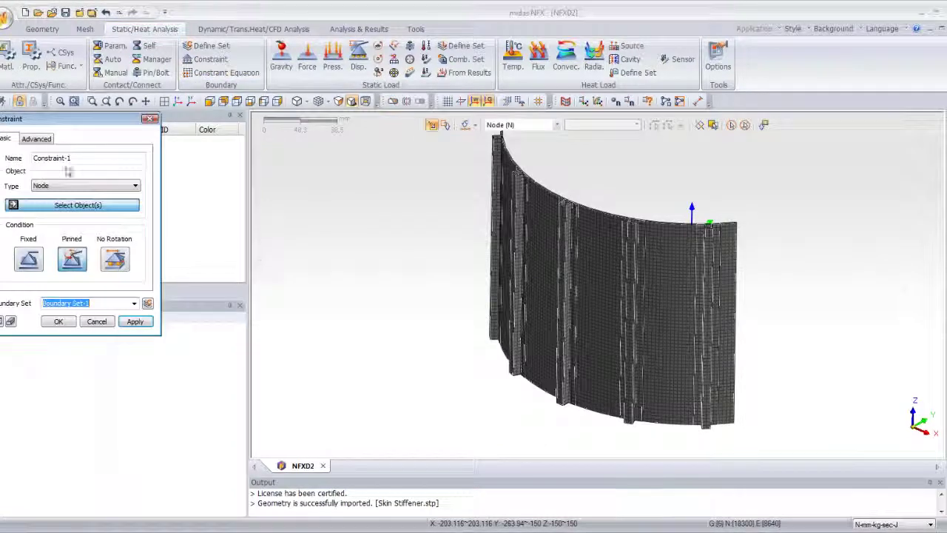
drag(91, 130, 172, 180)
middle_drag(610, 362, 592, 277)
drag(100, 171, 299, 183)
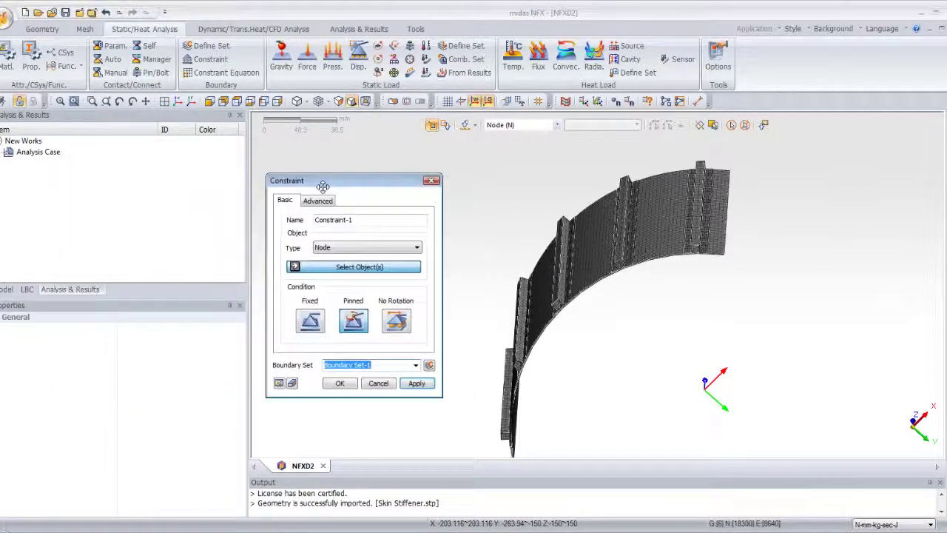
click(372, 220)
drag(372, 220, 251, 220)
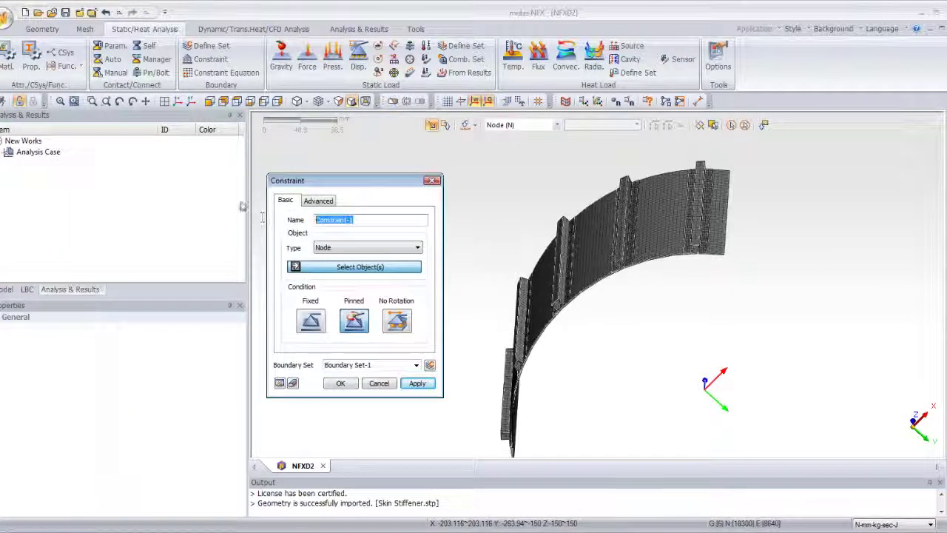
text(BC)
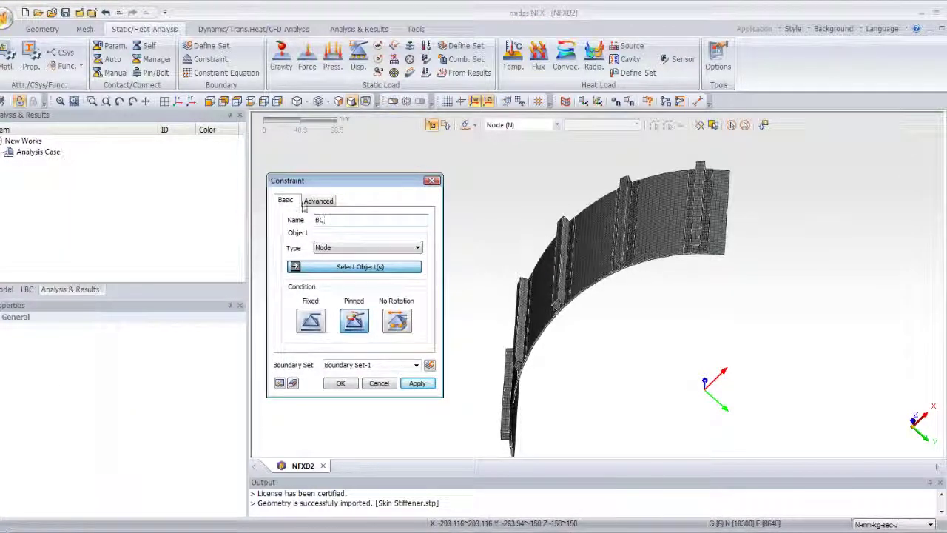
click(392, 363)
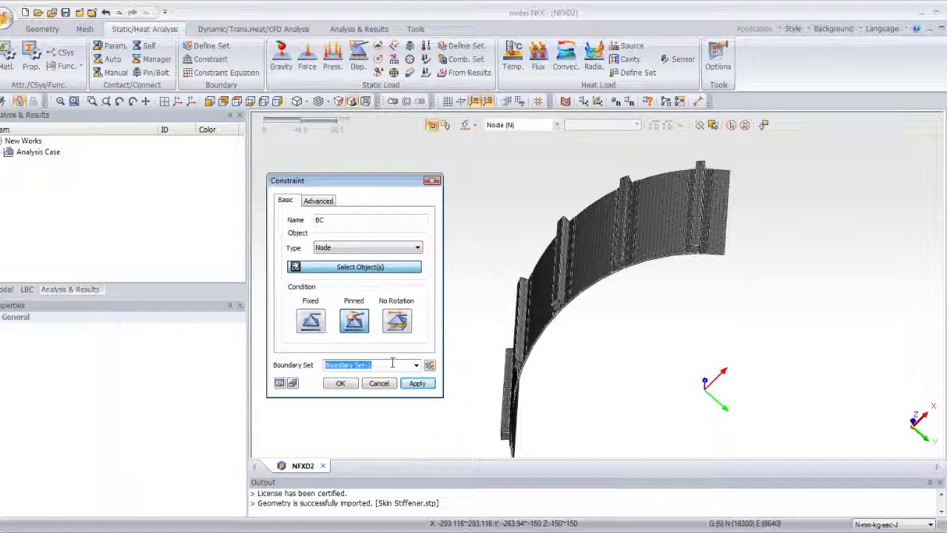
text(BC)
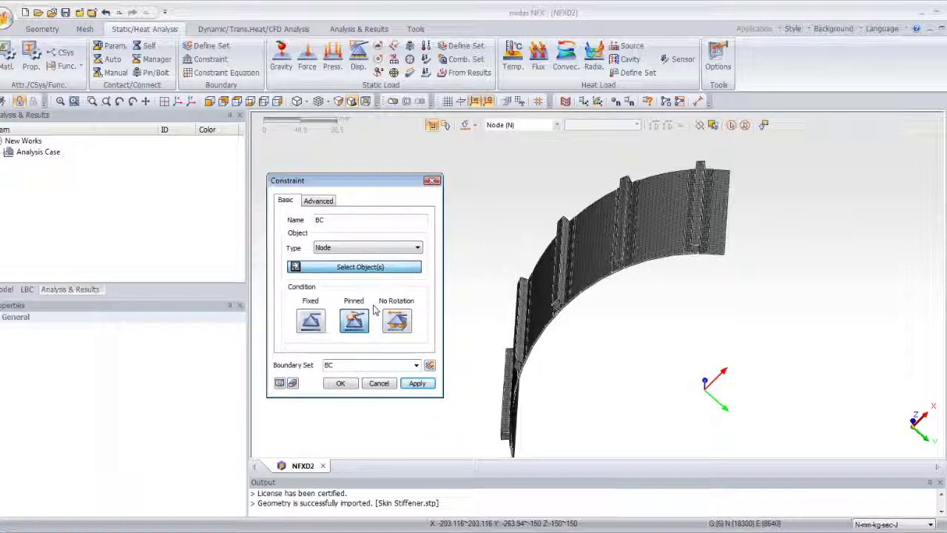
Step: Set the constraint type to Face and pin the panel's thin bottom edge face
click(355, 247)
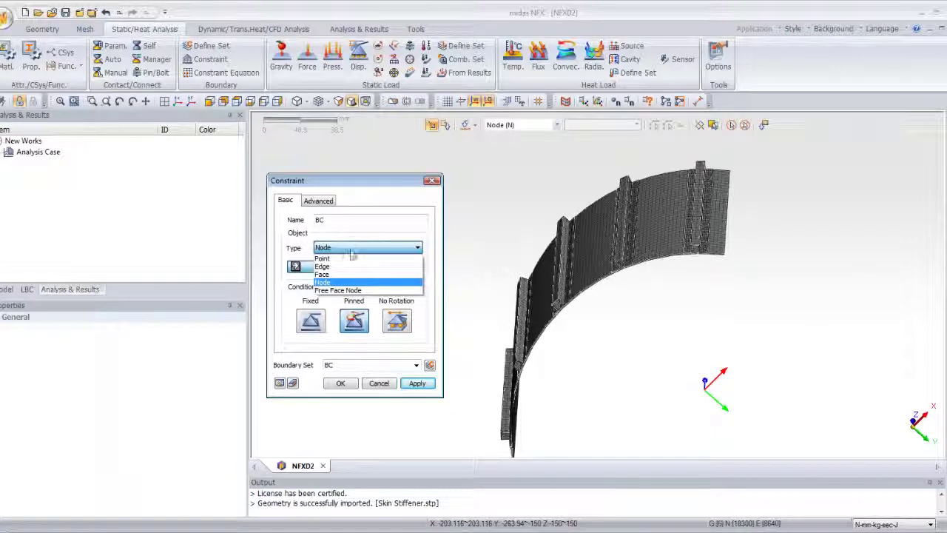
click(355, 274)
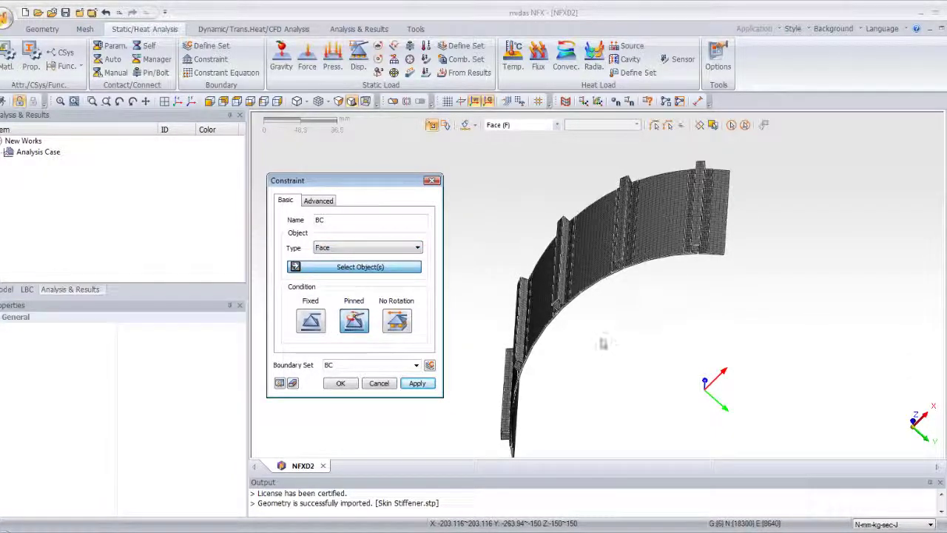
key(v)
scroll(604, 316, up, 5)
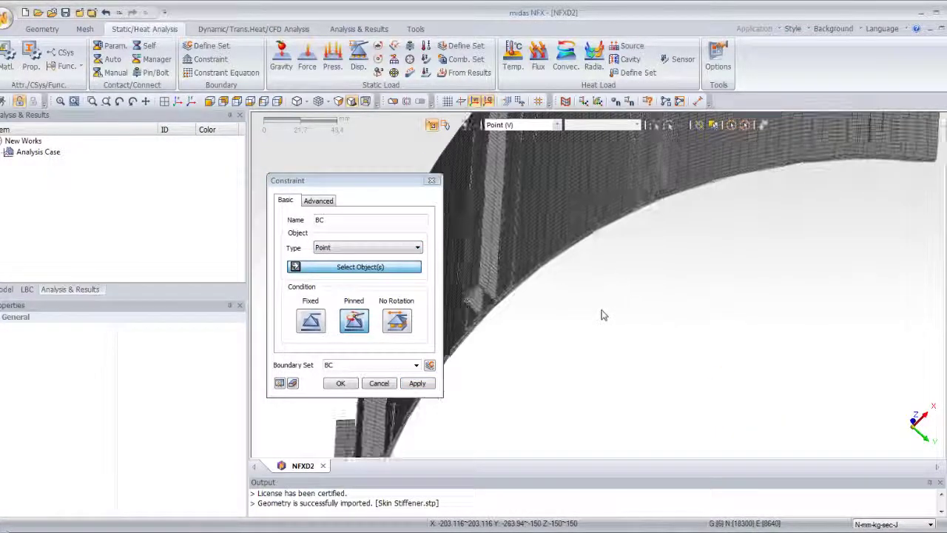
scroll(603, 317, up, 2)
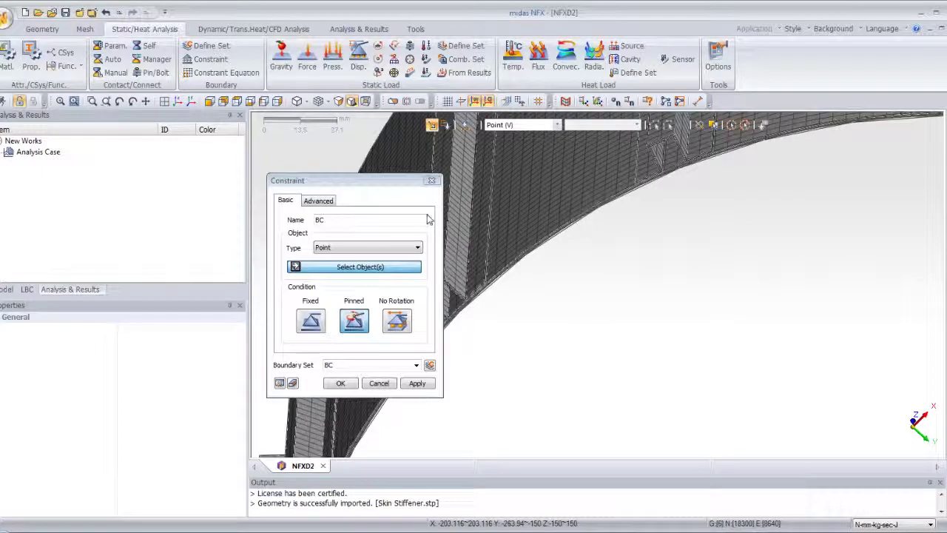
click(412, 247)
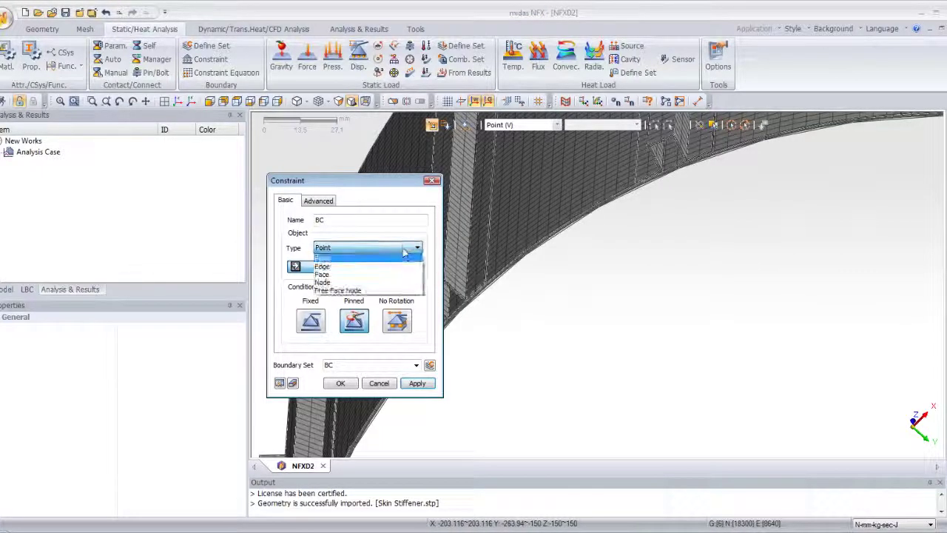
click(397, 277)
click(497, 281)
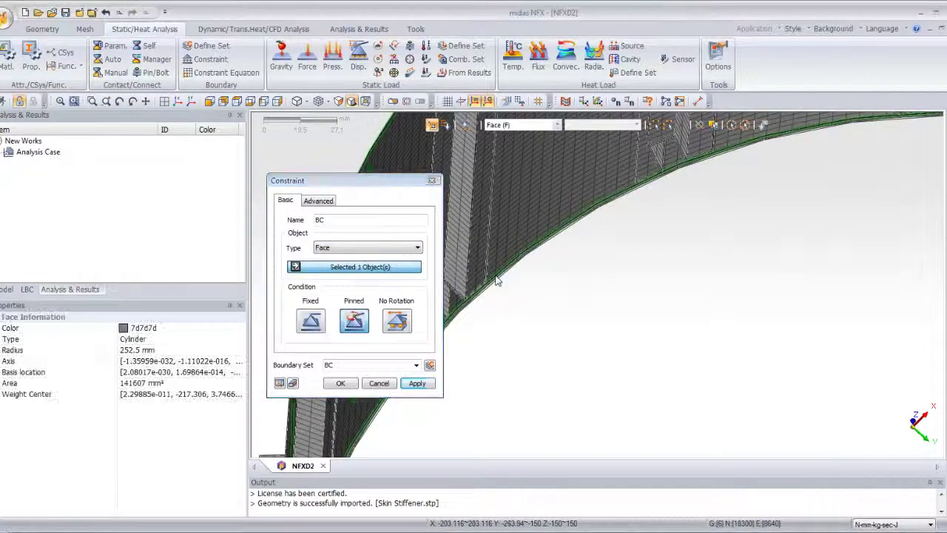
click(528, 252)
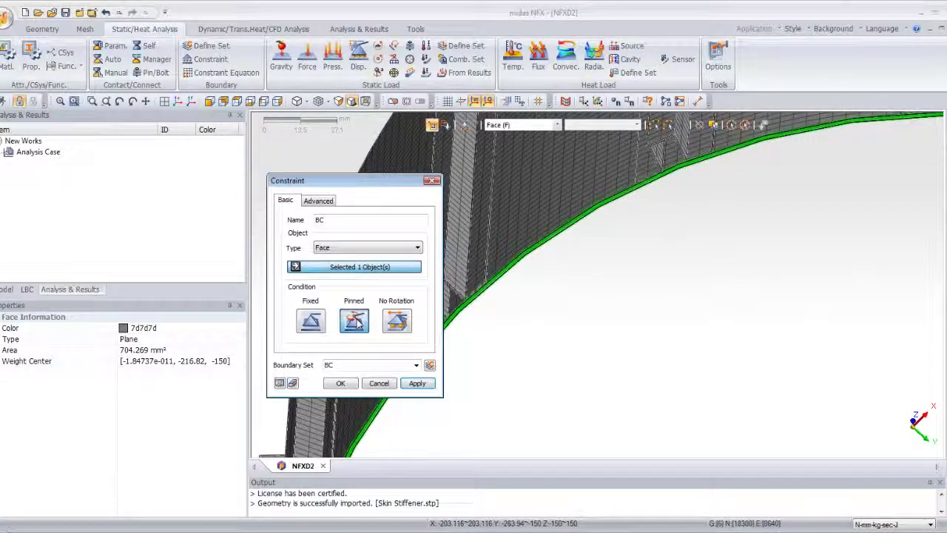
click(350, 383)
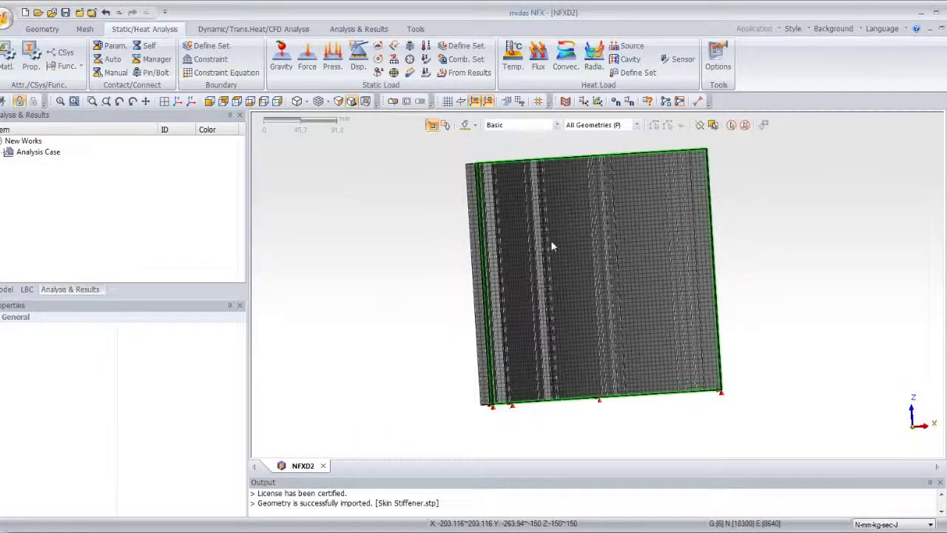
Step: Start a second constraint named BC2 with advanced options and Face as the type
click(210, 59)
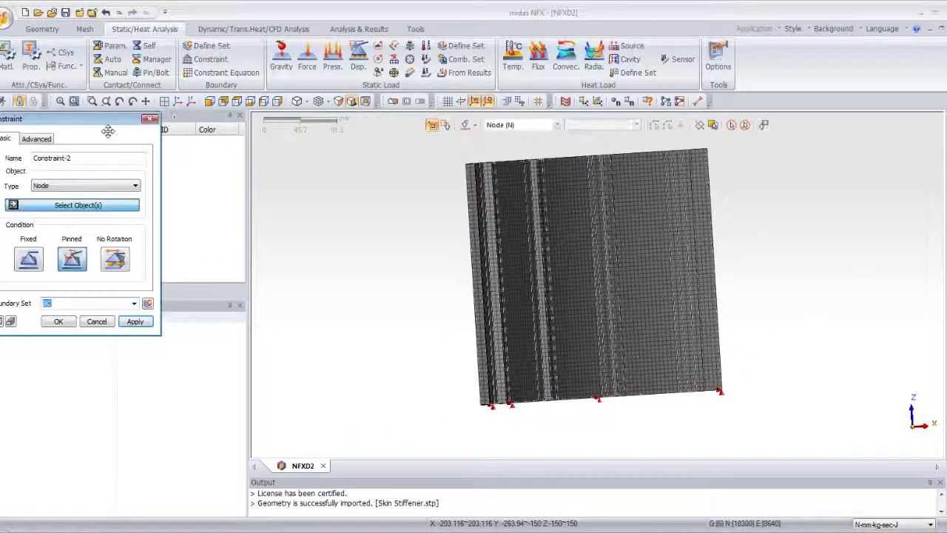
drag(81, 131, 309, 142)
click(233, 157)
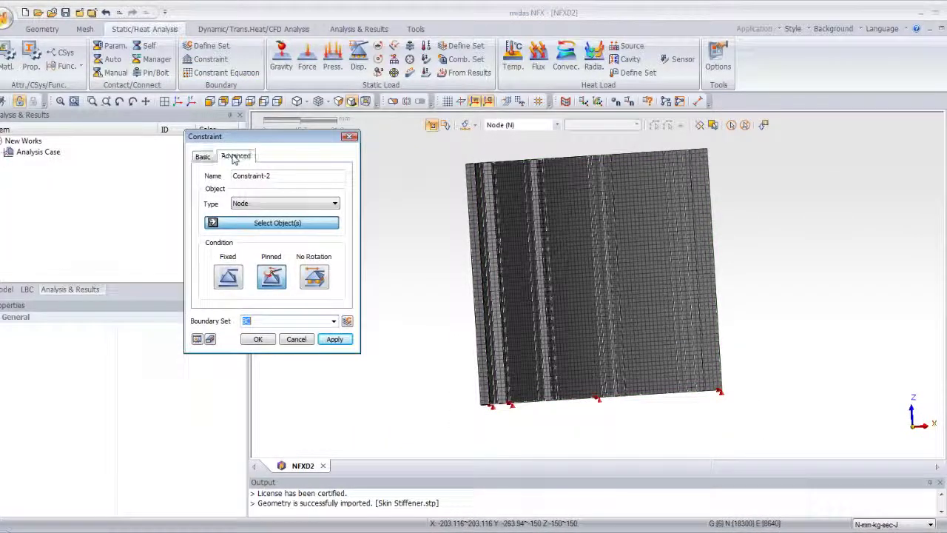
drag(288, 177, 193, 175)
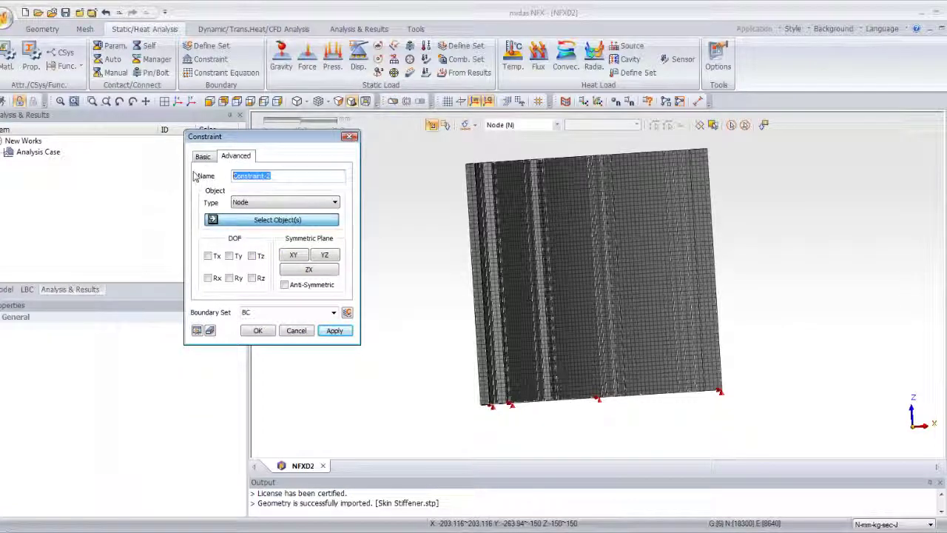
text(BC2)
click(290, 202)
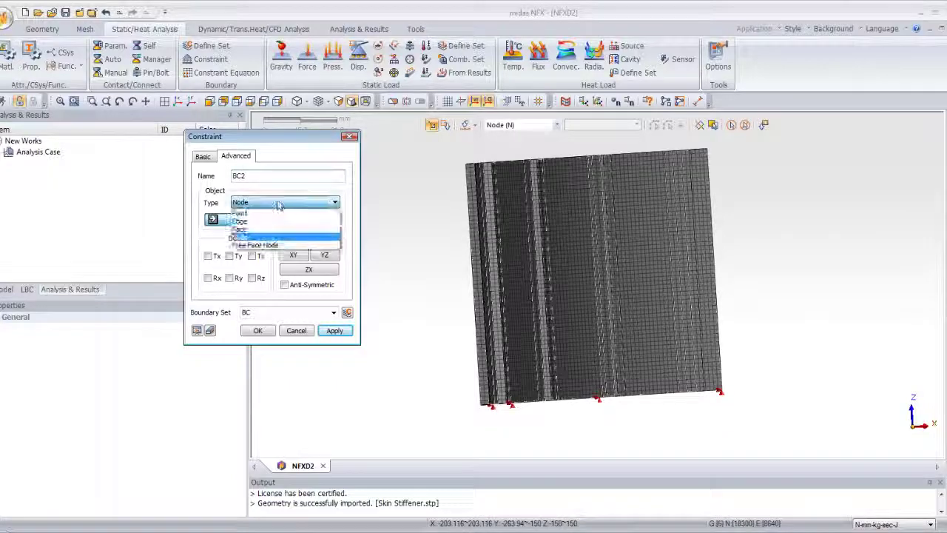
click(274, 231)
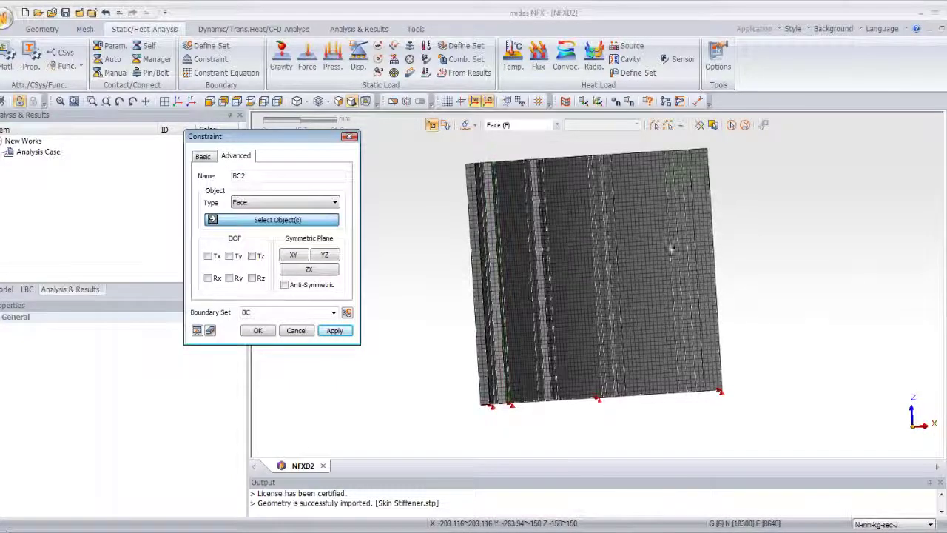
middle_drag(742, 237, 552, 269)
scroll(531, 271, up, 5)
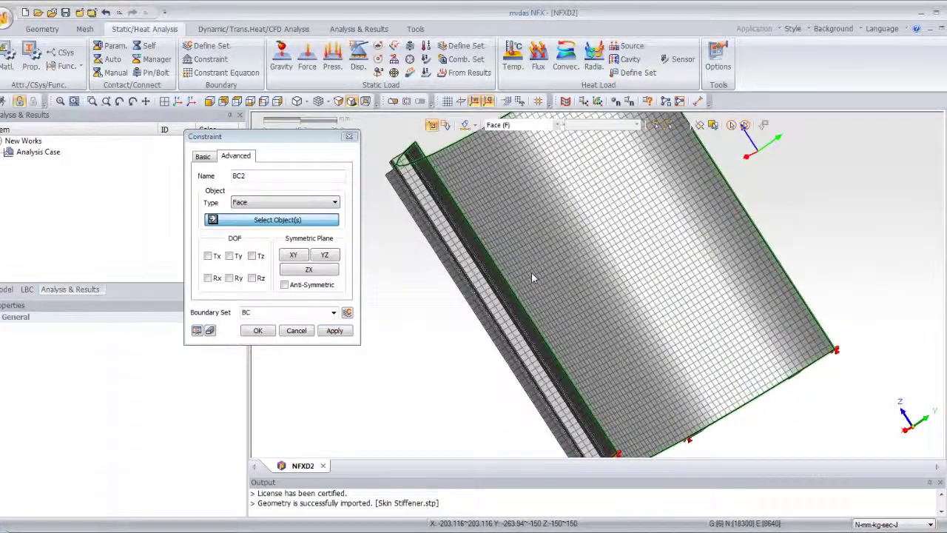
scroll(489, 284, up, 3)
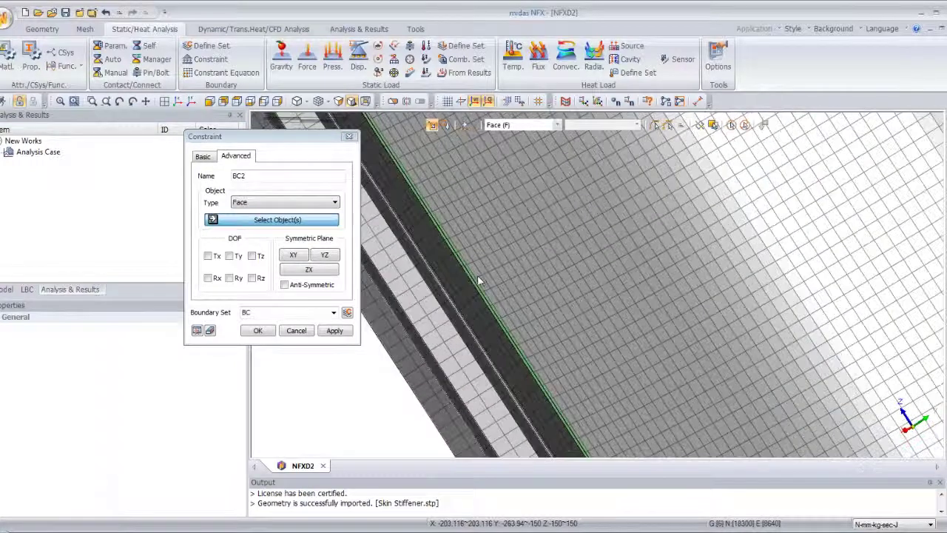
Step: Fix Tx and Ty on the panel's two long edge faces
click(473, 282)
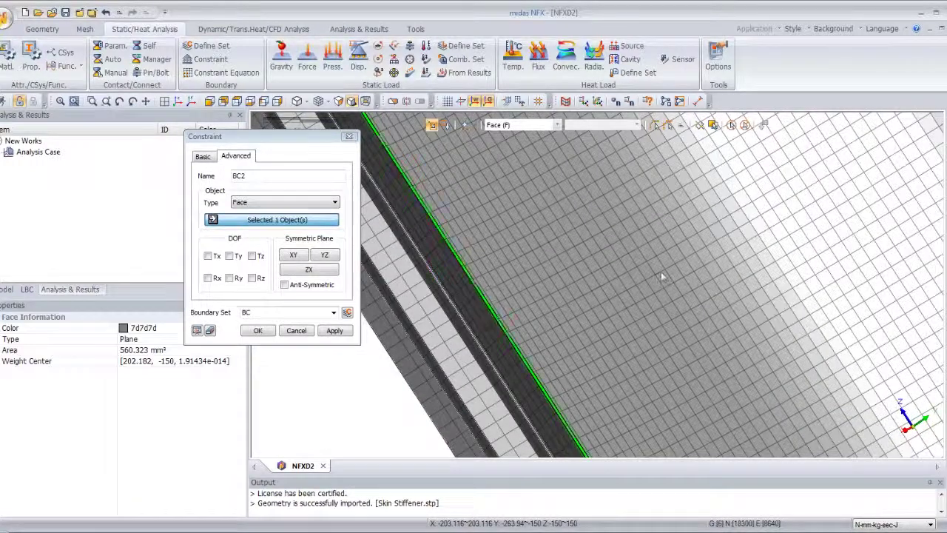
middle_drag(660, 271, 592, 287)
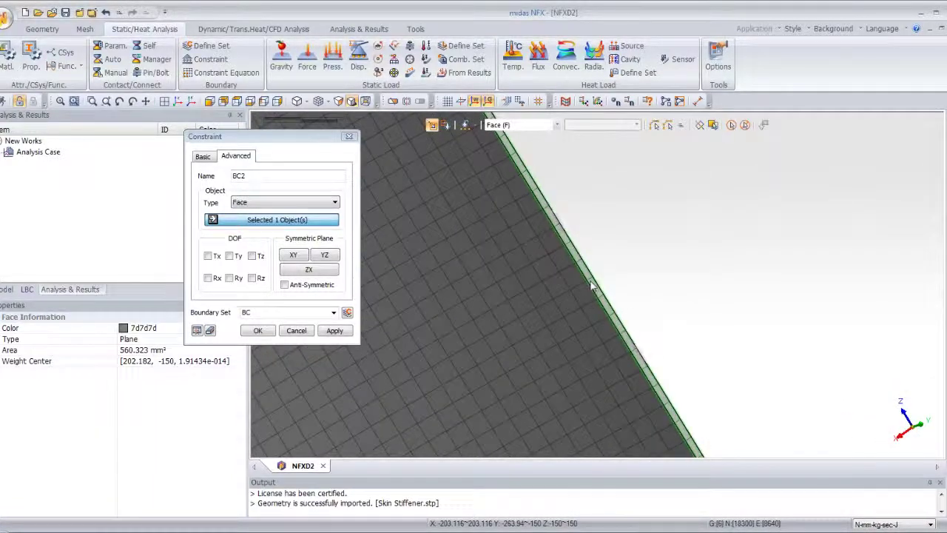
click(592, 286)
middle_drag(526, 331, 662, 246)
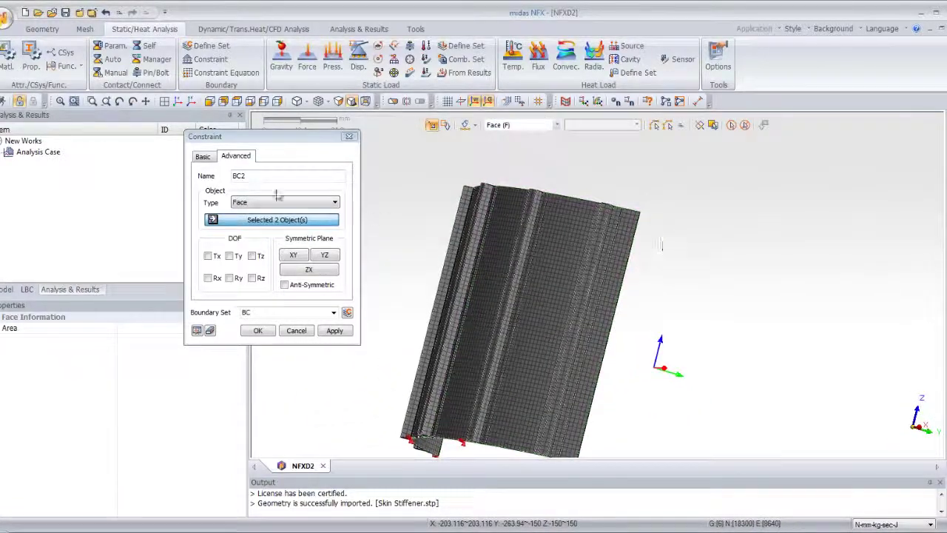
click(208, 256)
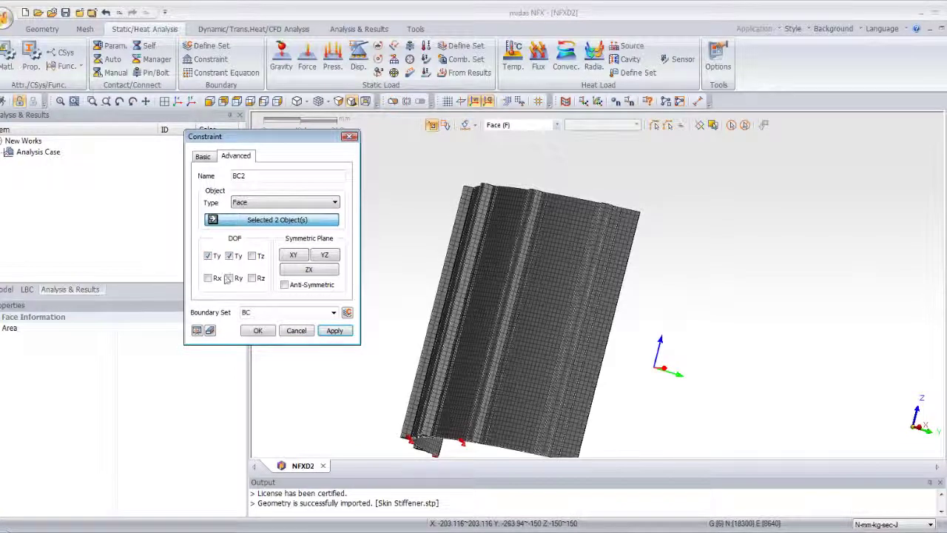
click(259, 331)
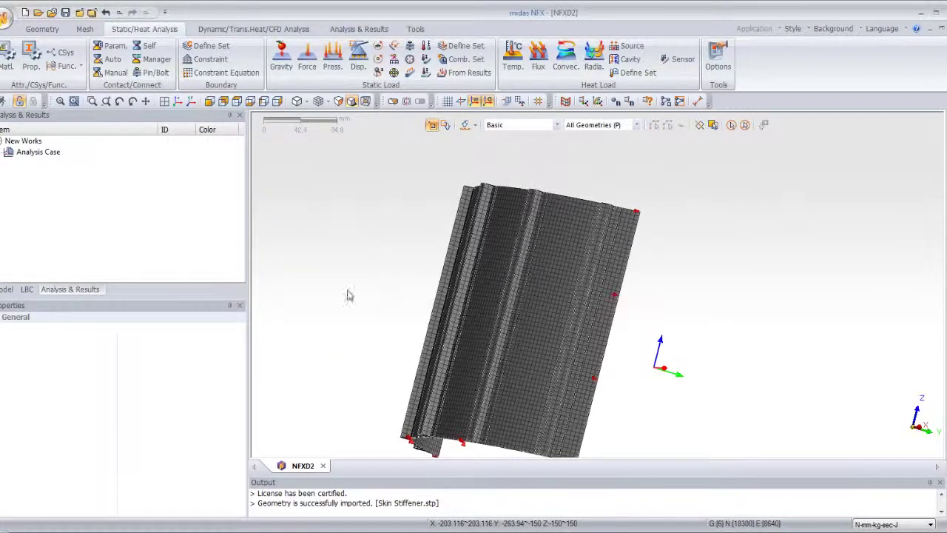
middle_drag(346, 294, 370, 246)
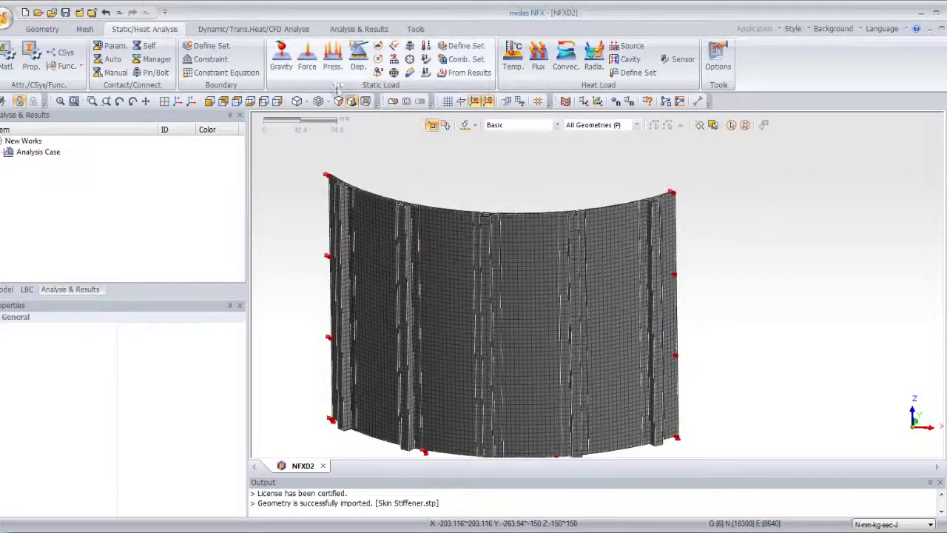
Step: Start a force named Compression in load set Compression
click(311, 65)
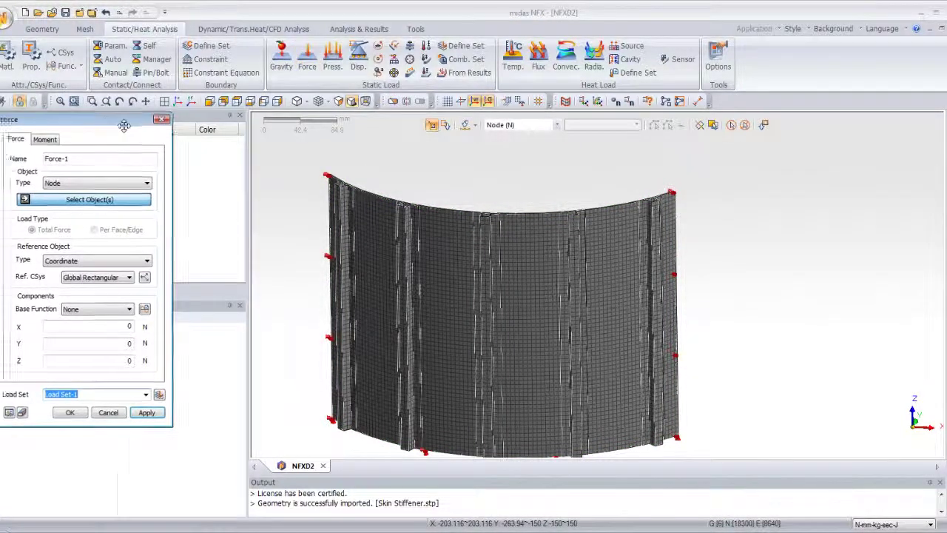
drag(115, 127, 218, 130)
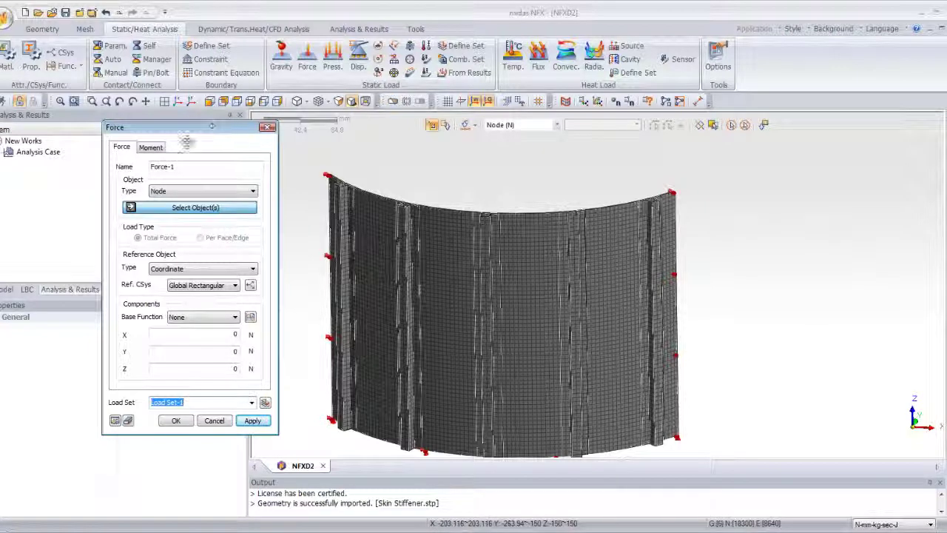
drag(189, 166, 136, 166)
text(C)
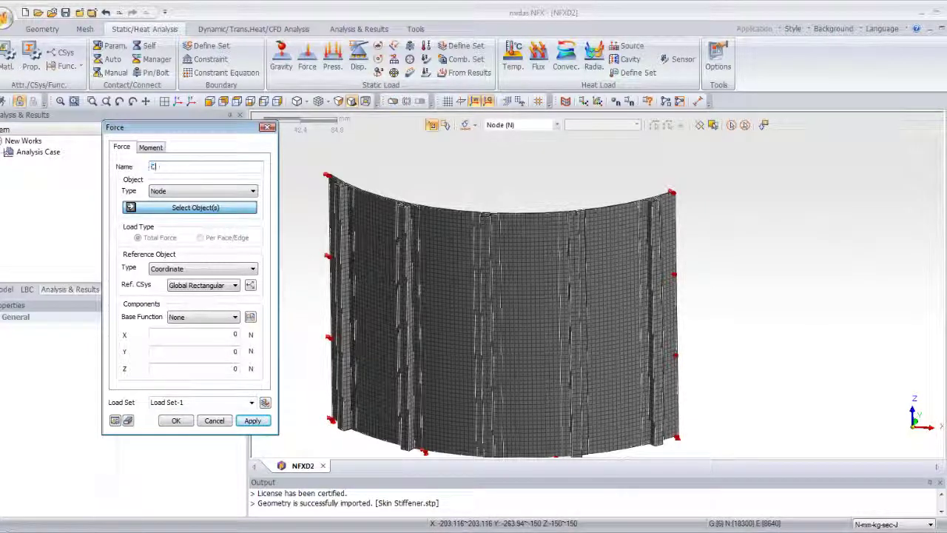
text(ompression)
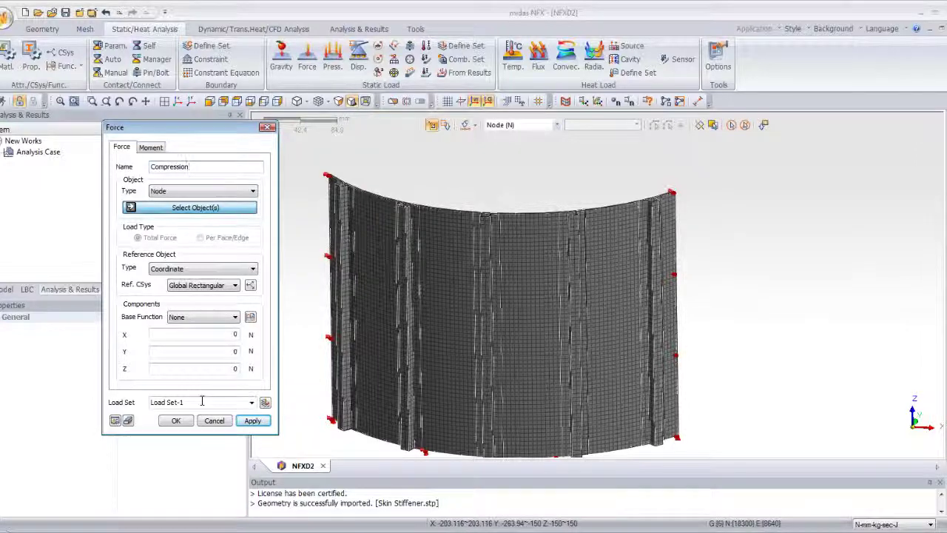
click(159, 401)
text(Compression)
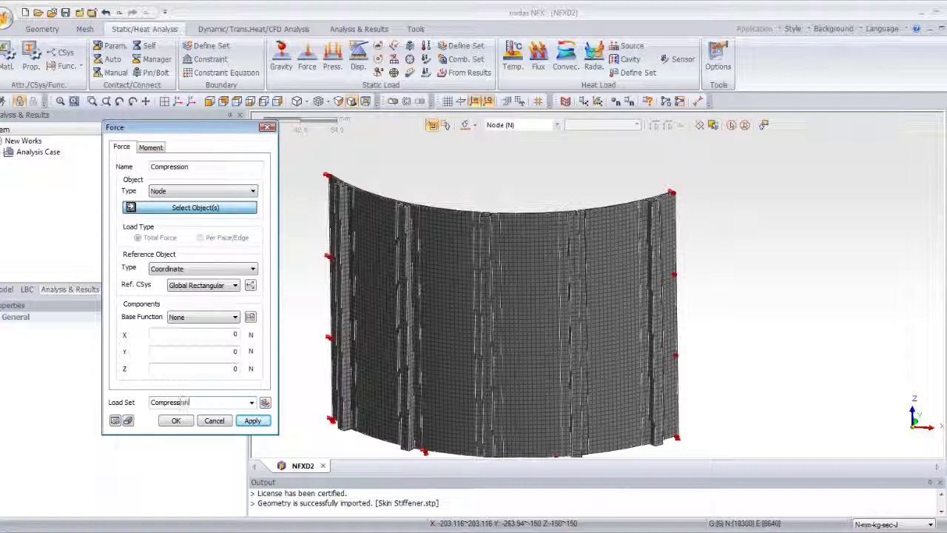
Step: Apply a Z force of -10000 N to the panel's top face
click(195, 193)
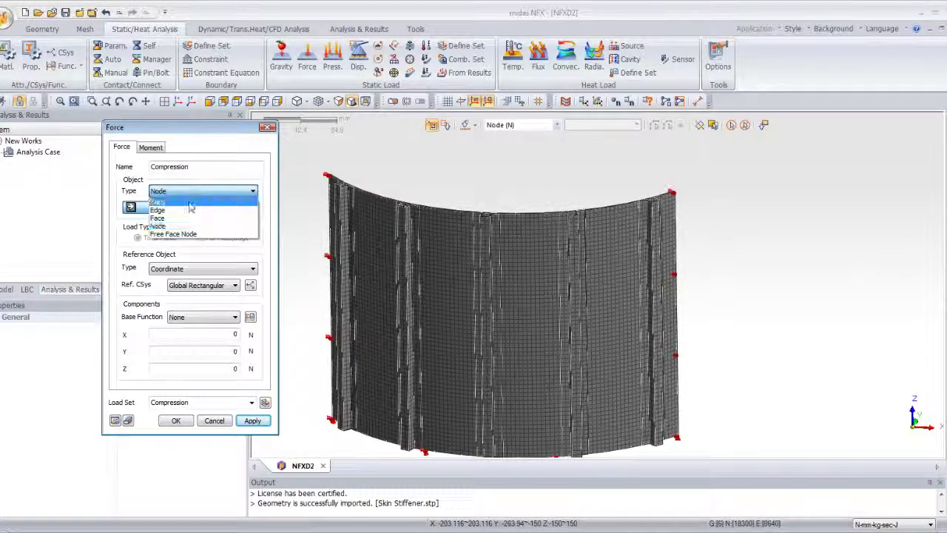
click(157, 218)
scroll(485, 200, up, 6)
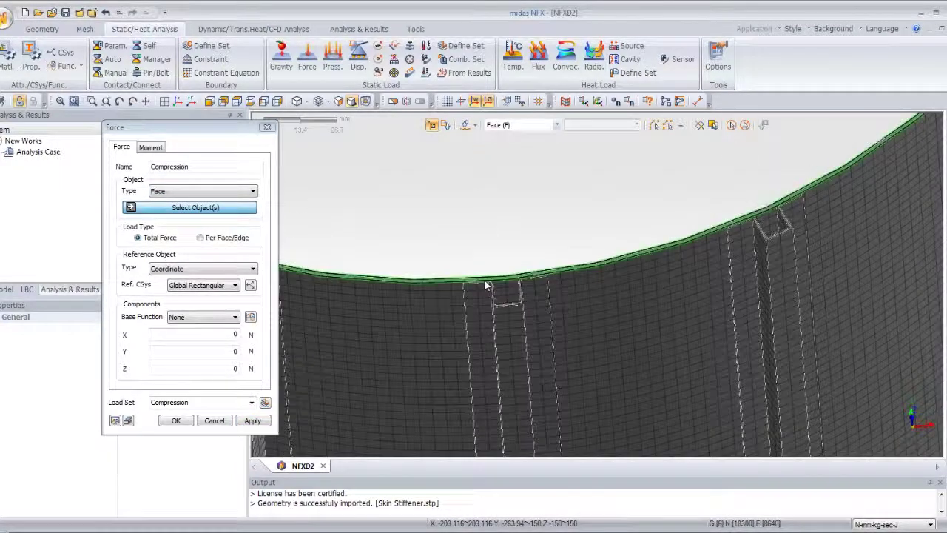
click(485, 292)
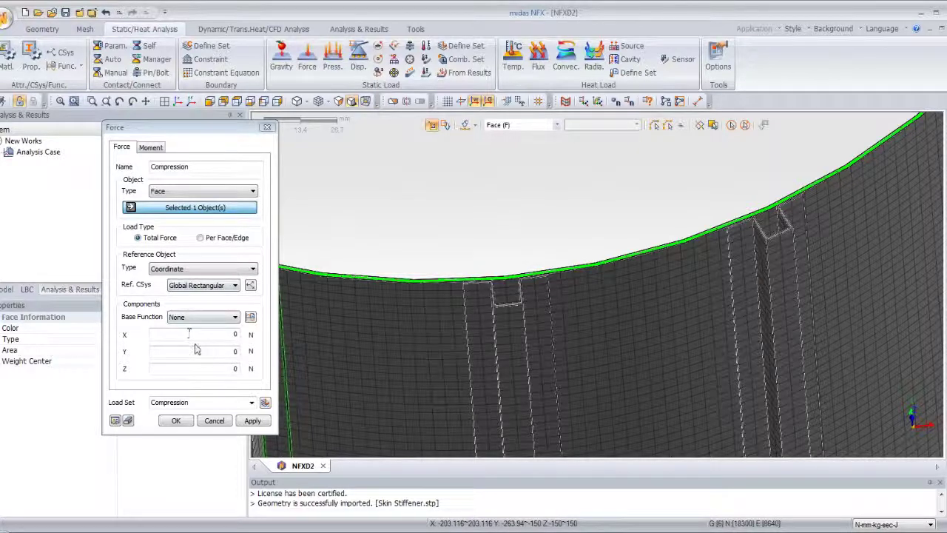
double_click(242, 370)
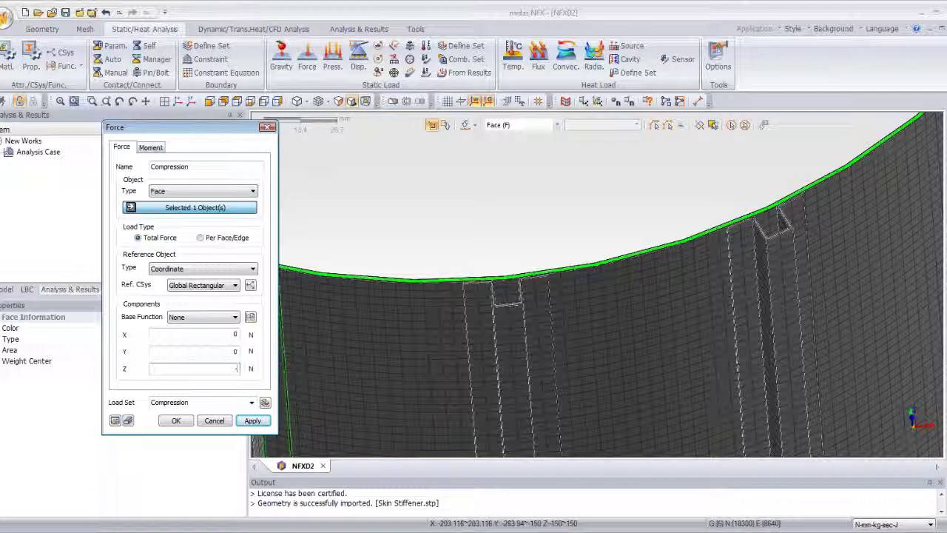
text(-10000)
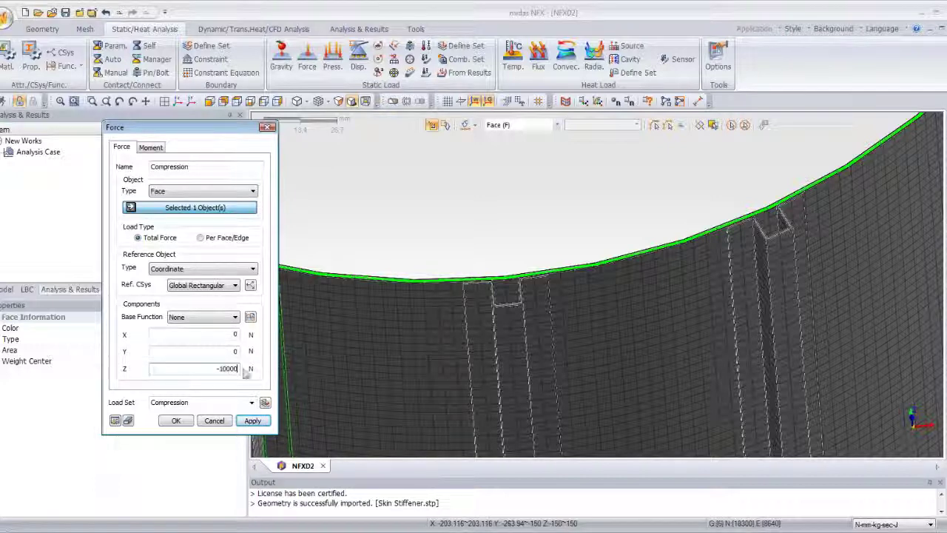
click(175, 422)
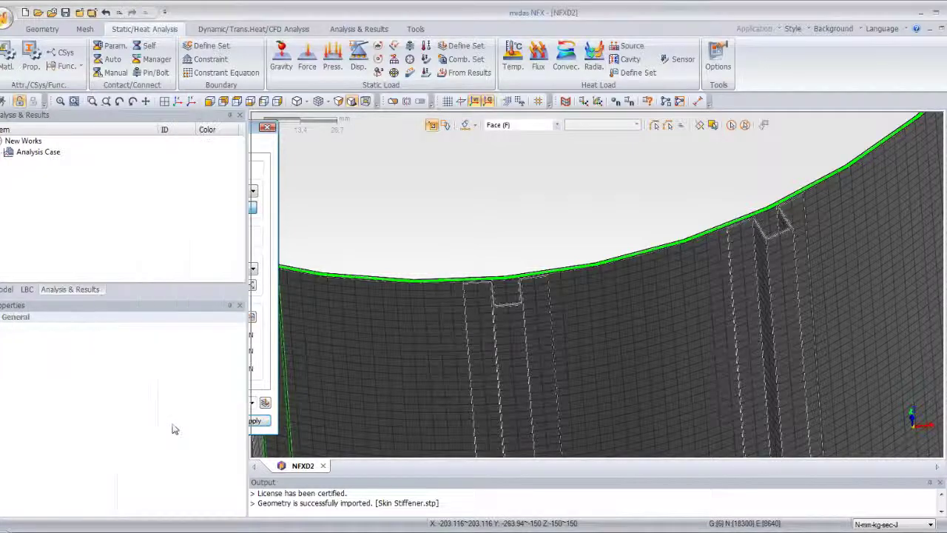
scroll(468, 242, down, 5)
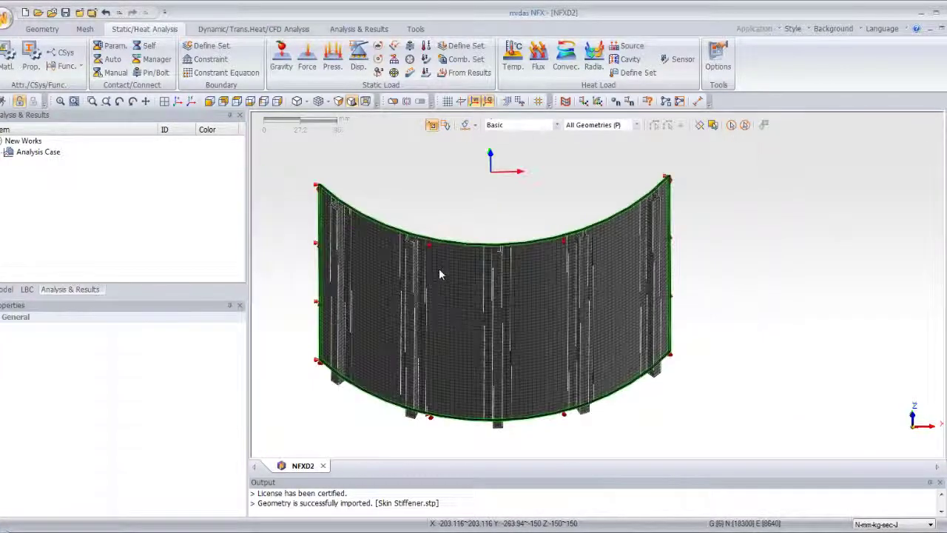
middle_drag(439, 268, 446, 255)
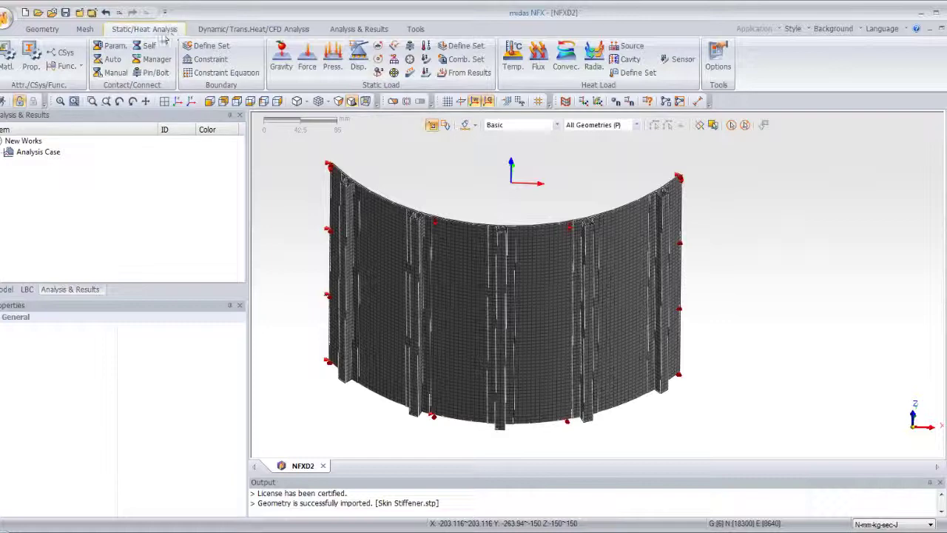
Step: Auto-create Welded contacts across all six mesh sets with a manual 0.1 mm search distance
click(111, 60)
drag(77, 126, 158, 143)
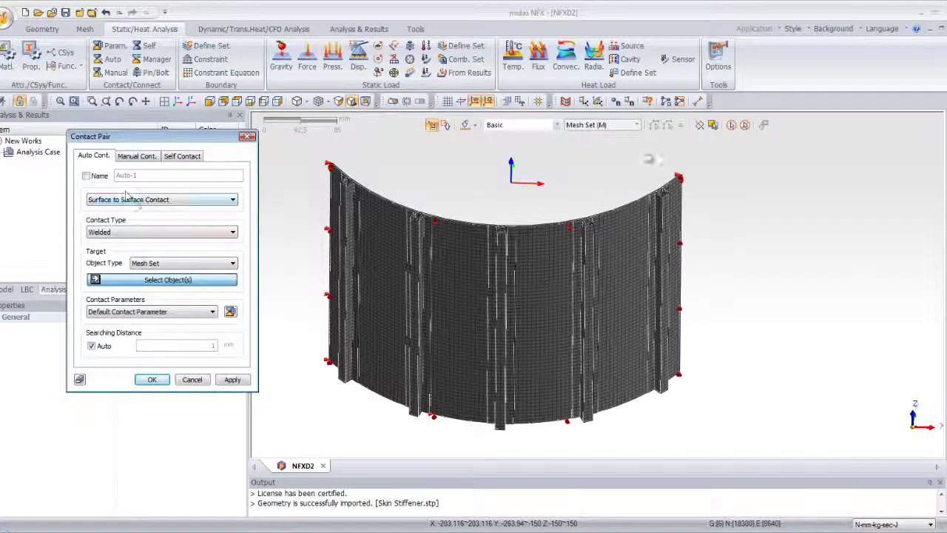
click(731, 125)
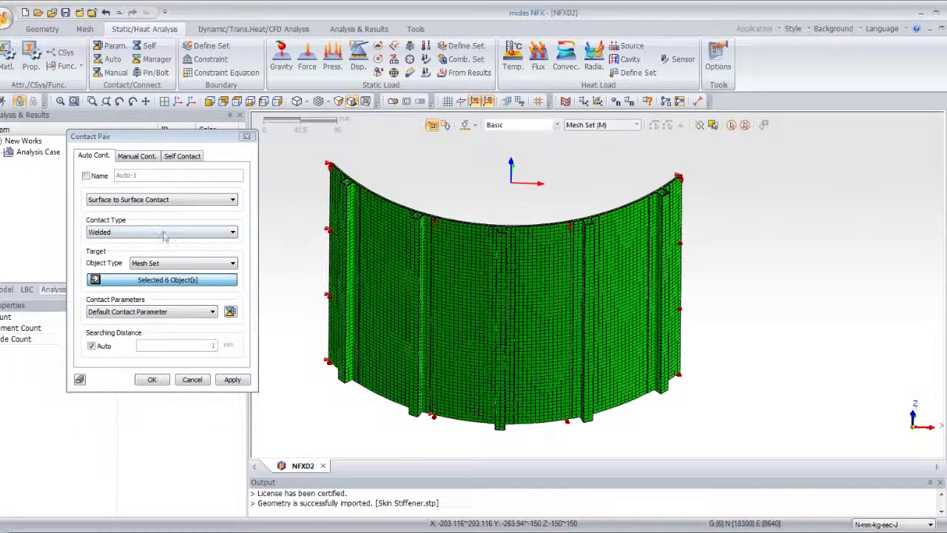
click(108, 232)
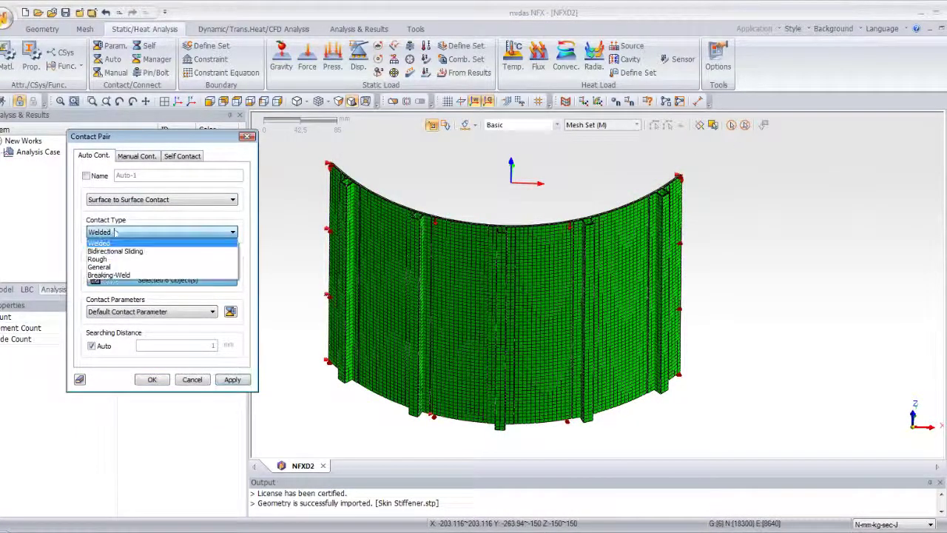
click(107, 234)
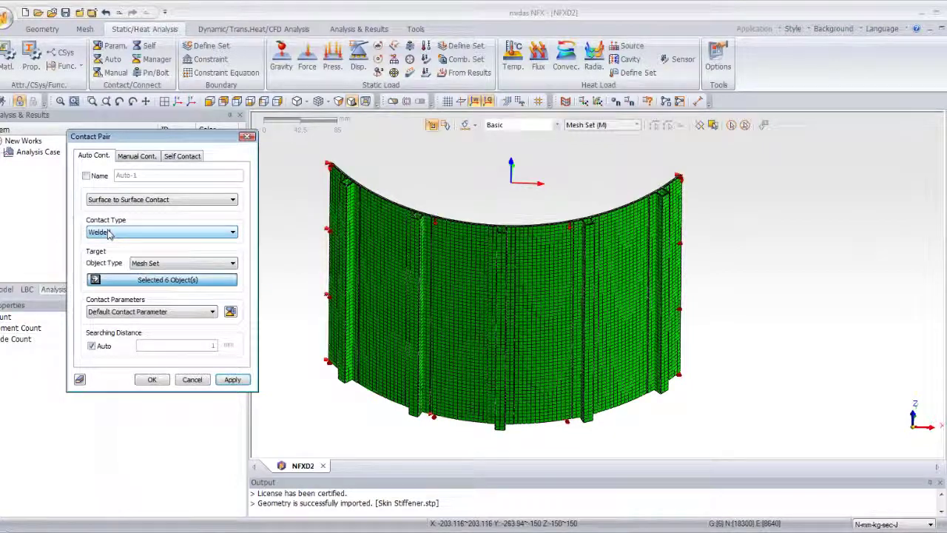
click(91, 346)
double_click(213, 346)
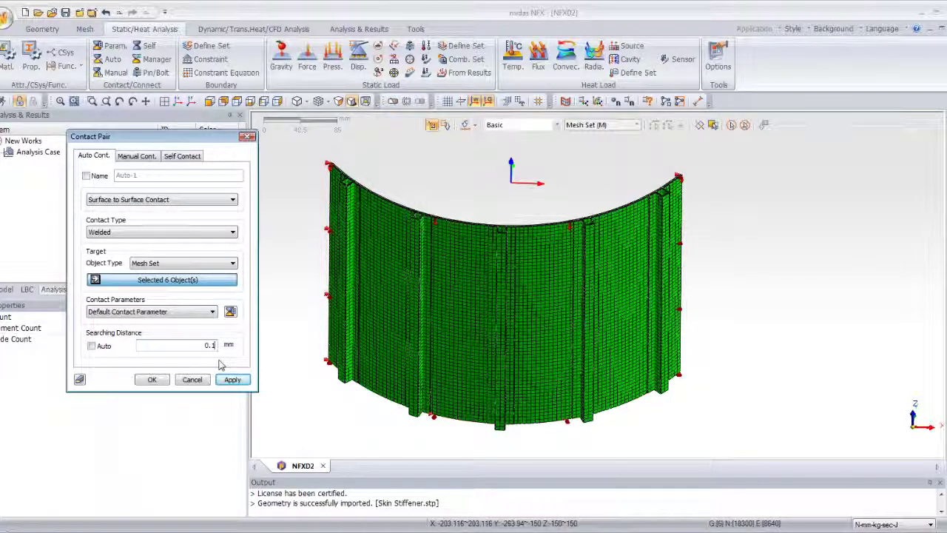
click(151, 379)
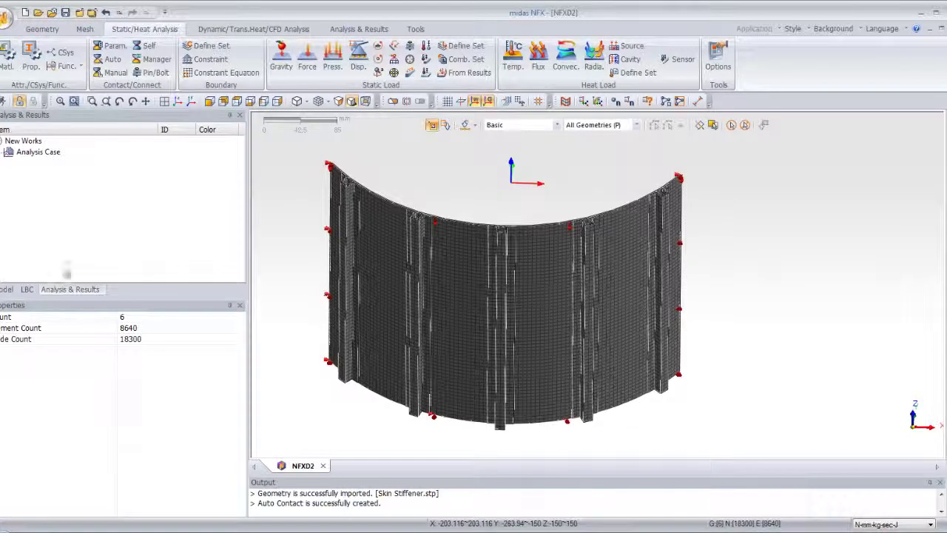
Step: Inspect Auto Contact Pairs 1–3 from the model tree, then collapse the contact list
click(7, 290)
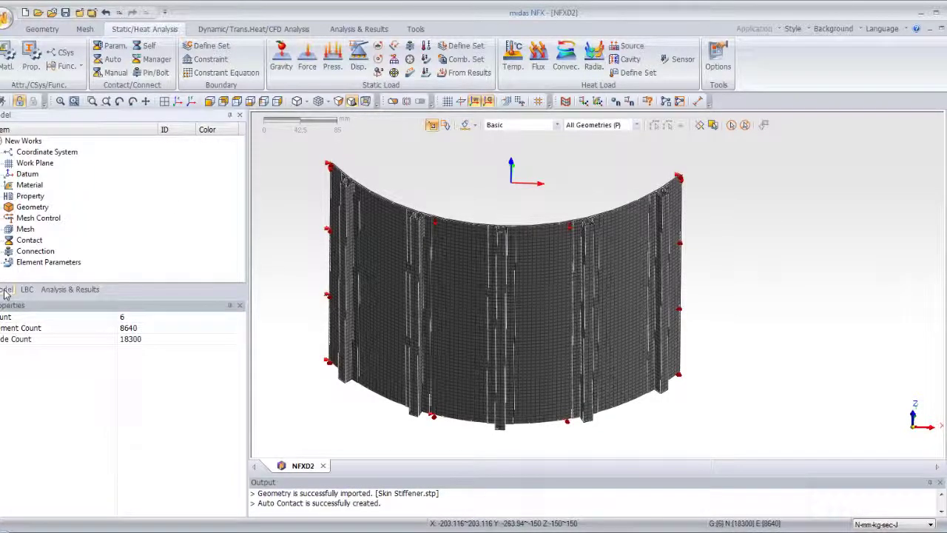
click(3, 241)
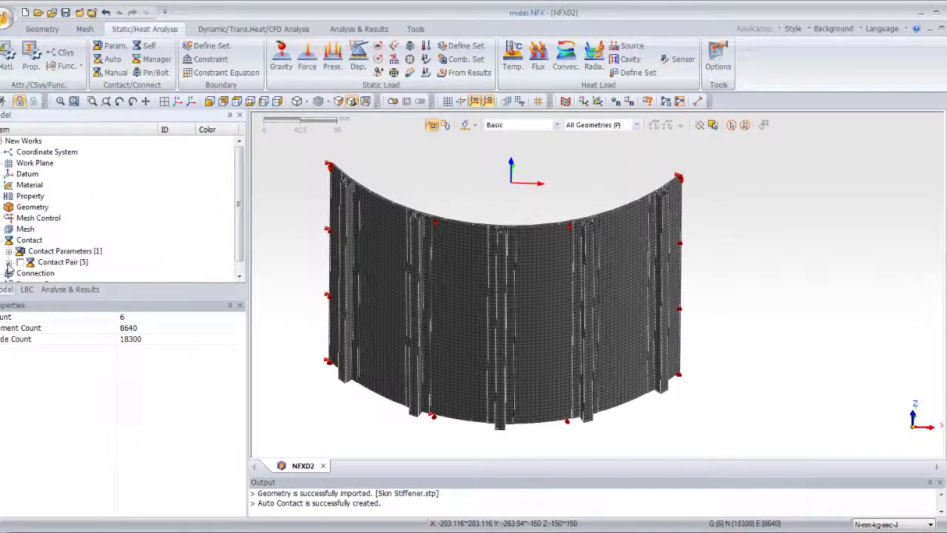
click(9, 262)
click(82, 229)
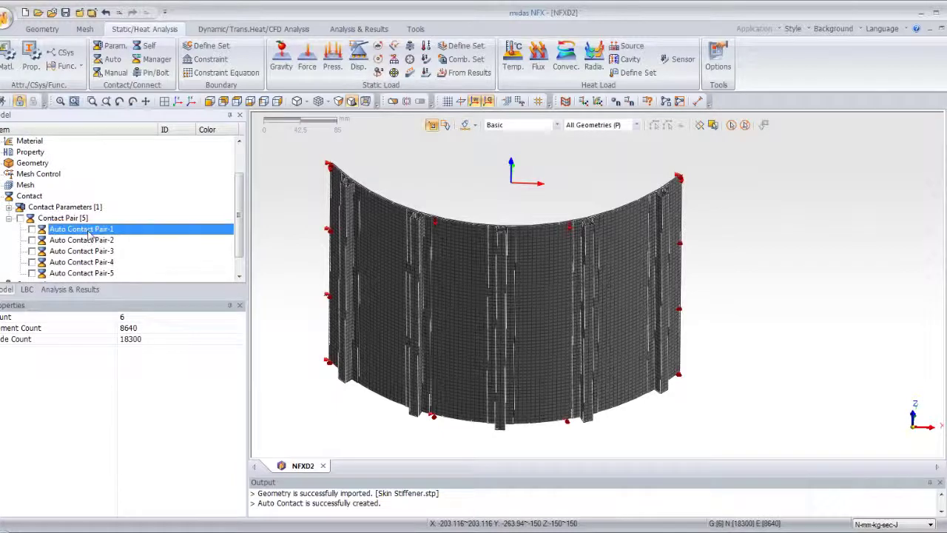
click(87, 240)
click(92, 250)
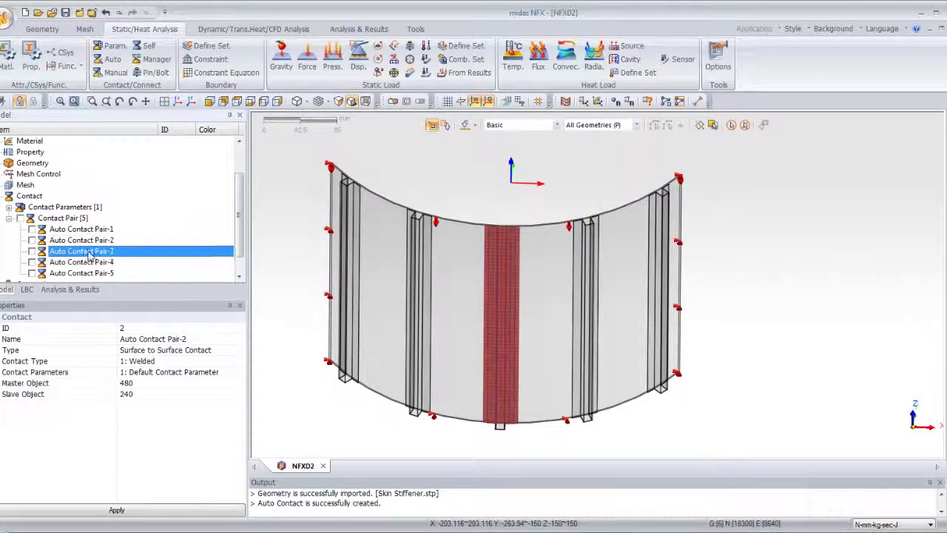
middle_drag(288, 255, 474, 222)
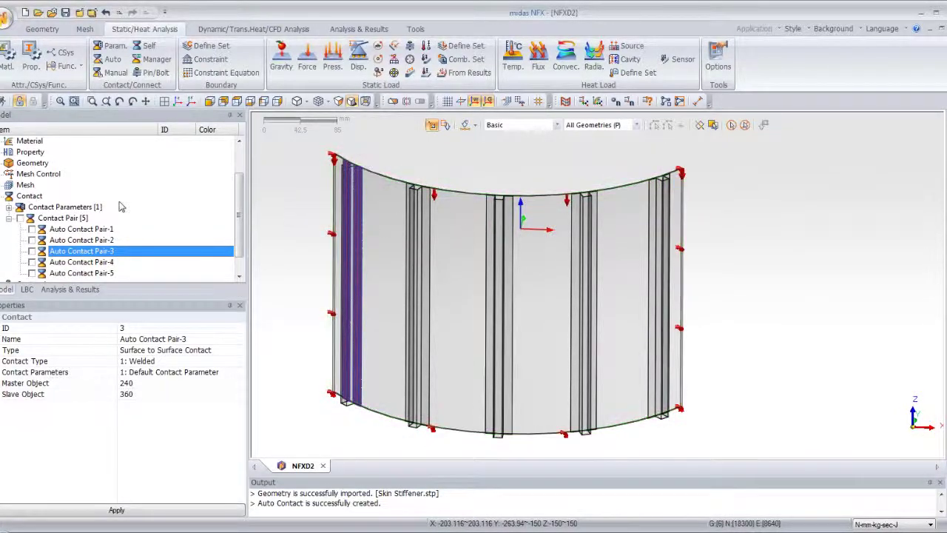
click(9, 217)
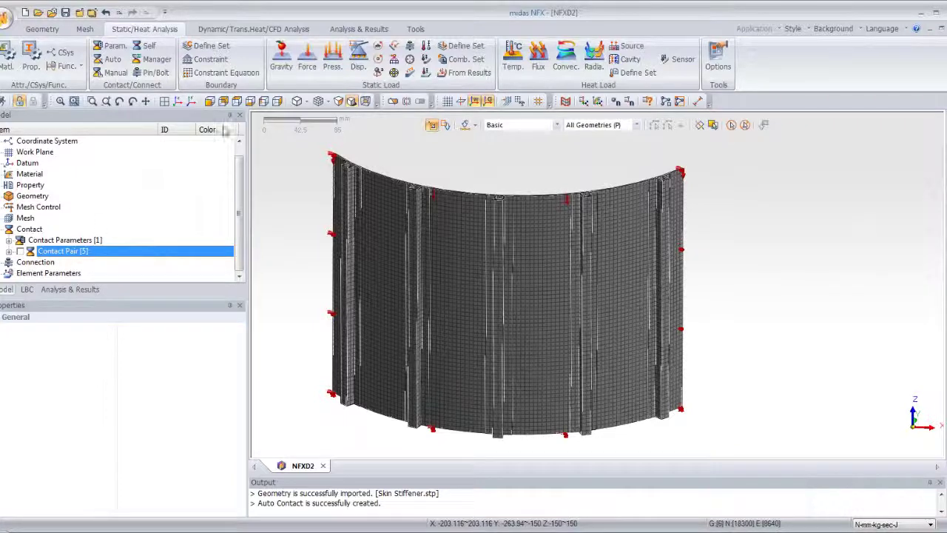
Step: Create a new analysis case titled Buckling with the Linear Buckling solution type
click(313, 30)
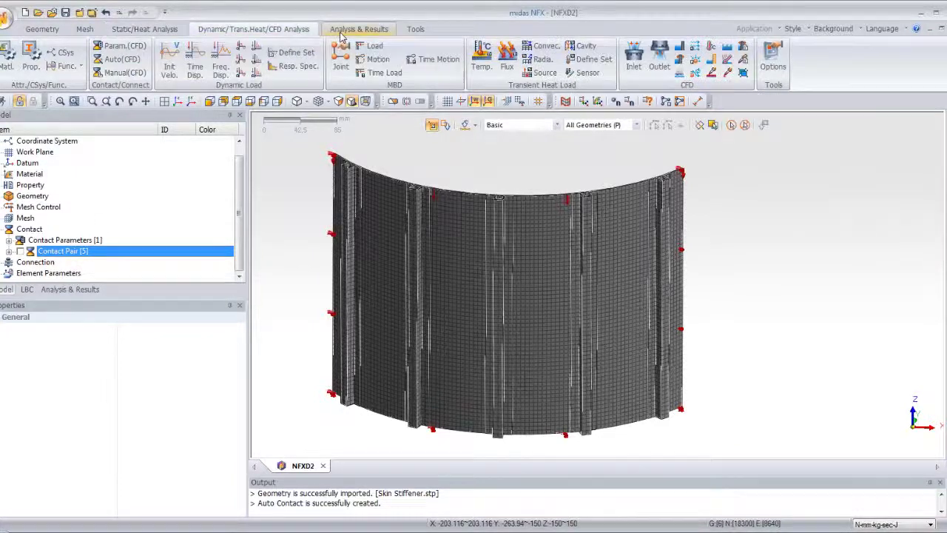
click(358, 30)
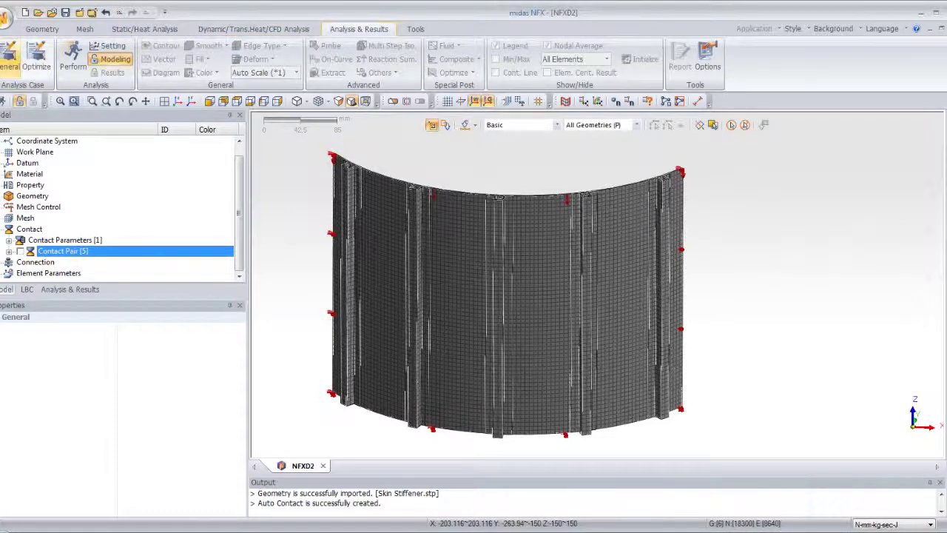
click(15, 56)
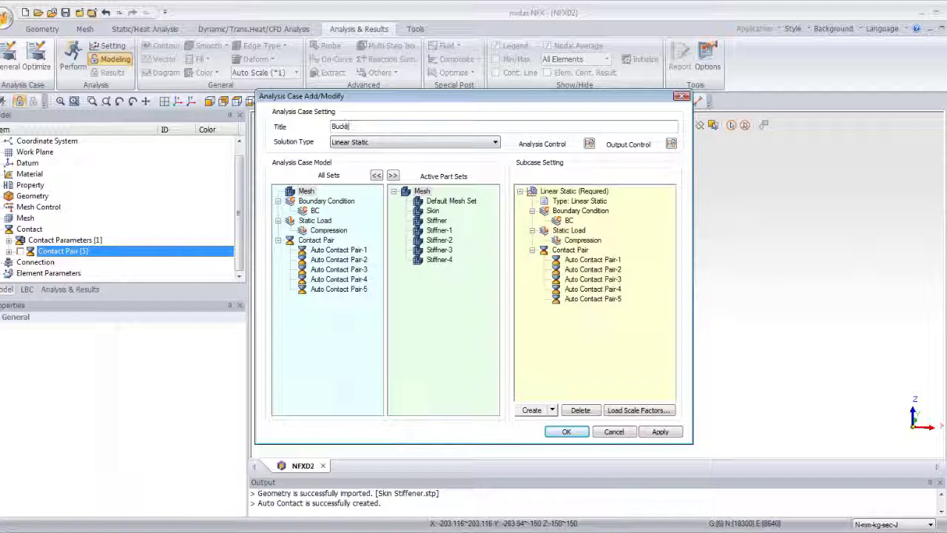
click(364, 145)
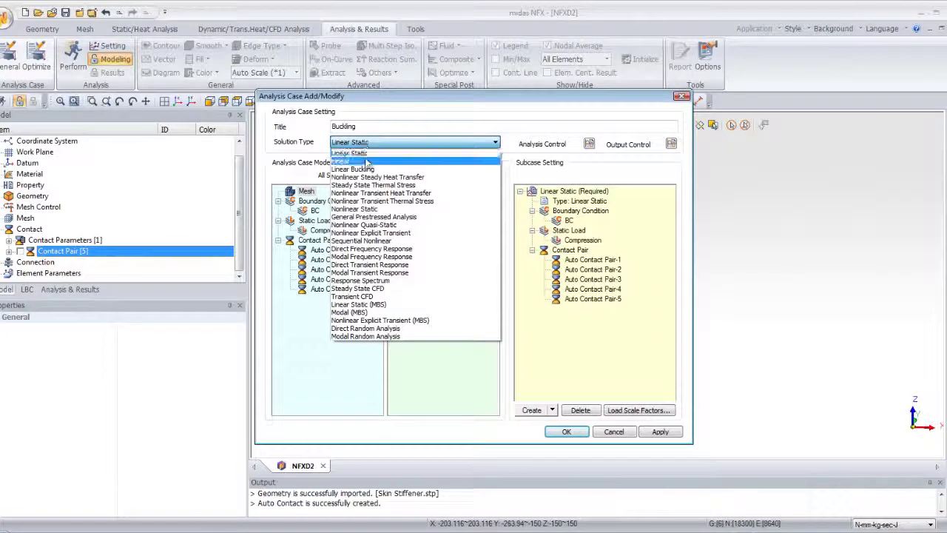
click(370, 173)
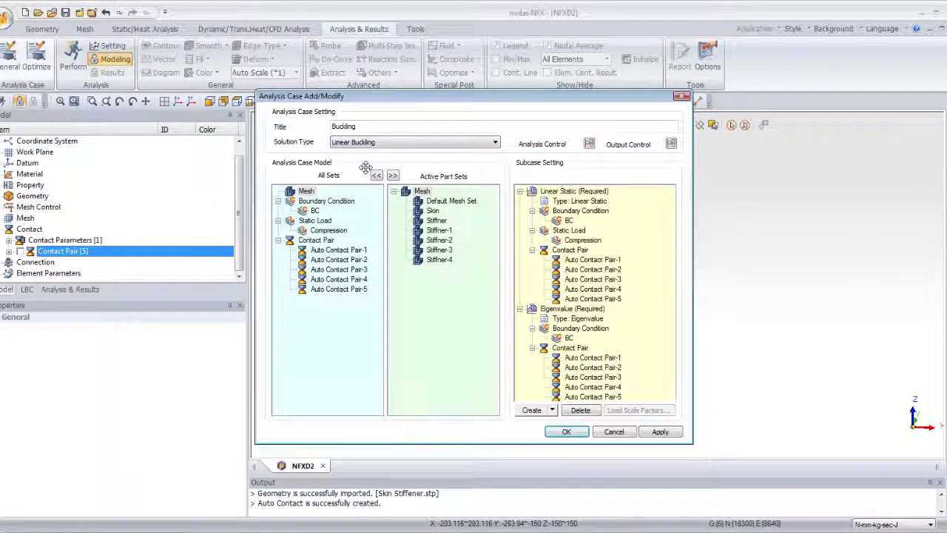
Step: Set the Eigenvalue subcase to 5 modes with Sturm Sequence Check, and confirm the Buckling case
click(566, 308)
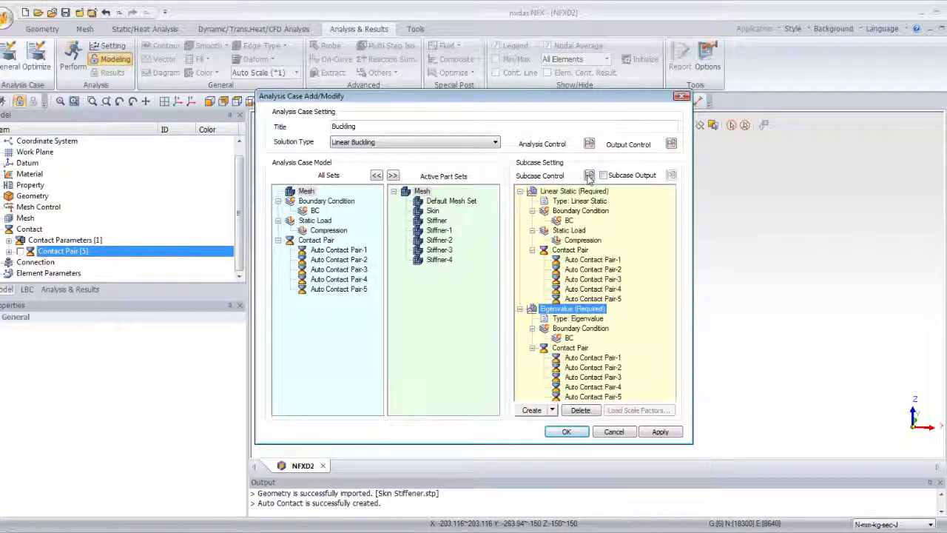
click(589, 176)
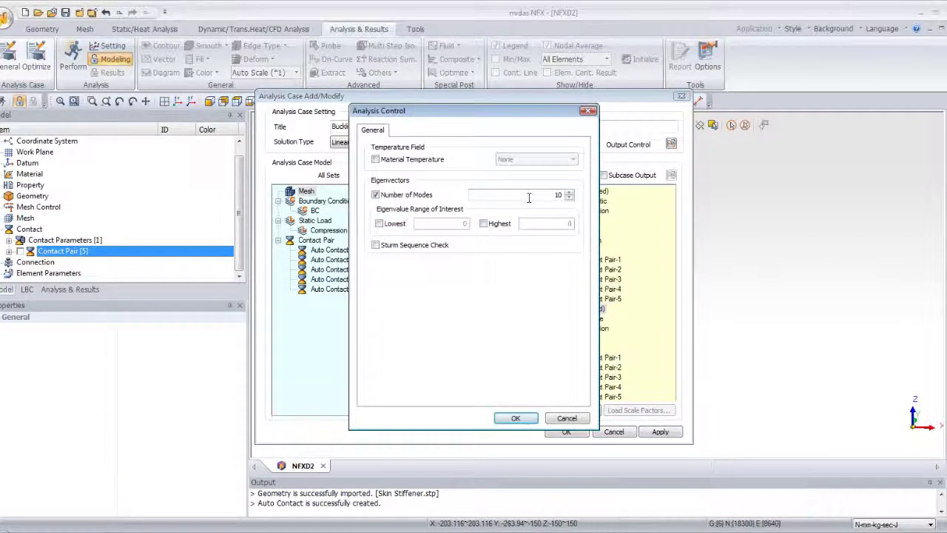
drag(529, 198, 621, 195)
click(376, 245)
click(517, 419)
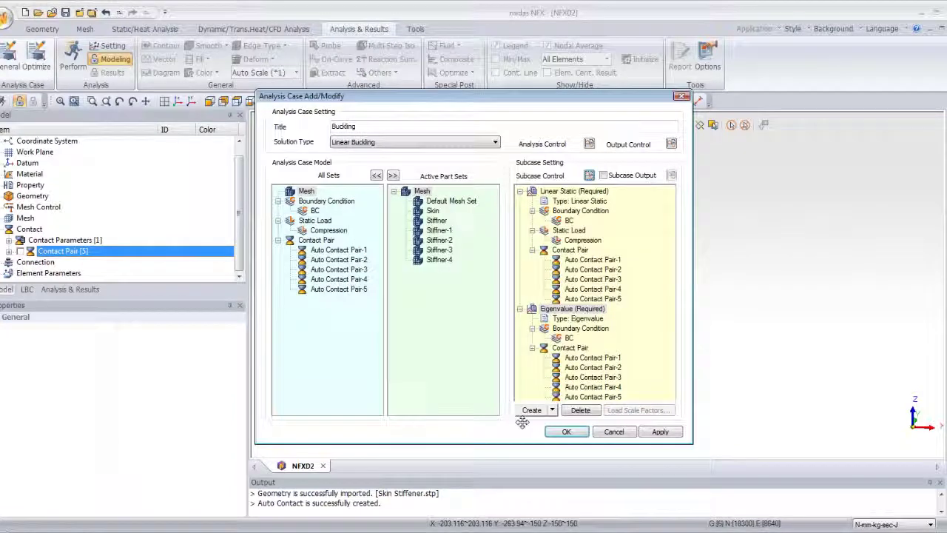
click(567, 433)
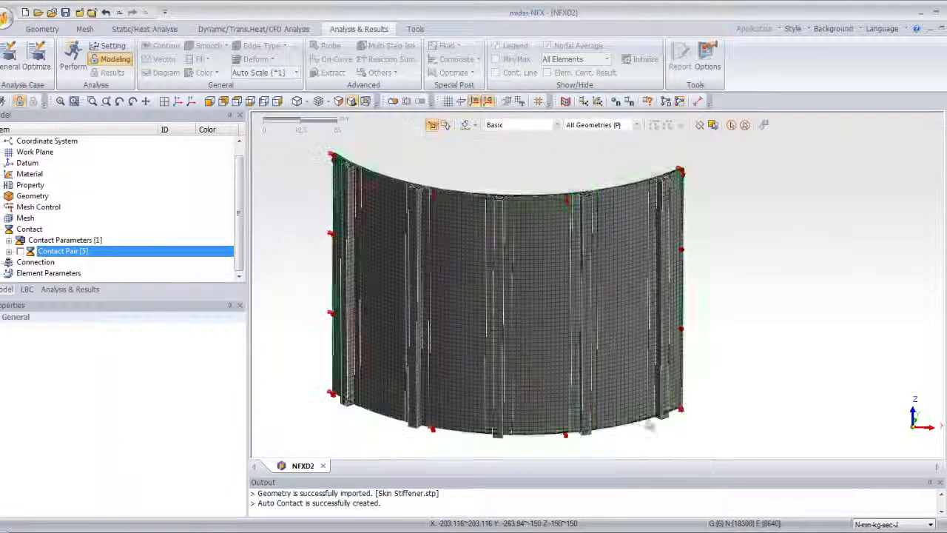
click(74, 289)
Step: Save the model and solve the Buckling case, confirming the output shows 0 warnings
click(73, 52)
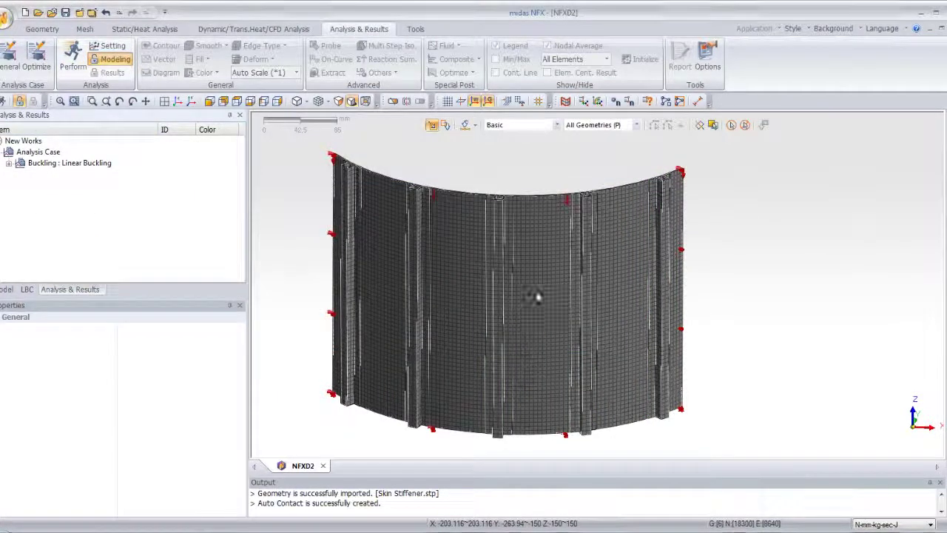
key(ctrl+s)
click(730, 445)
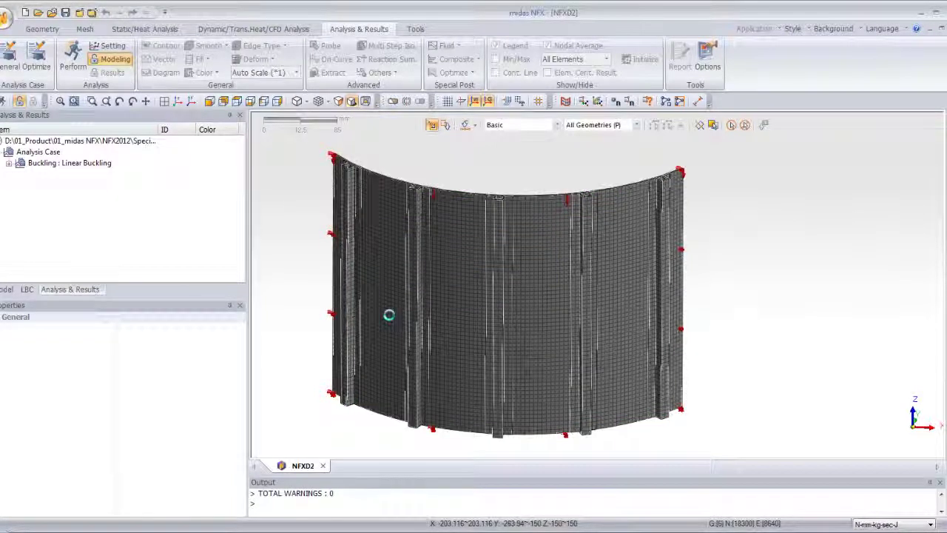
click(393, 501)
scroll(388, 502, up, 1)
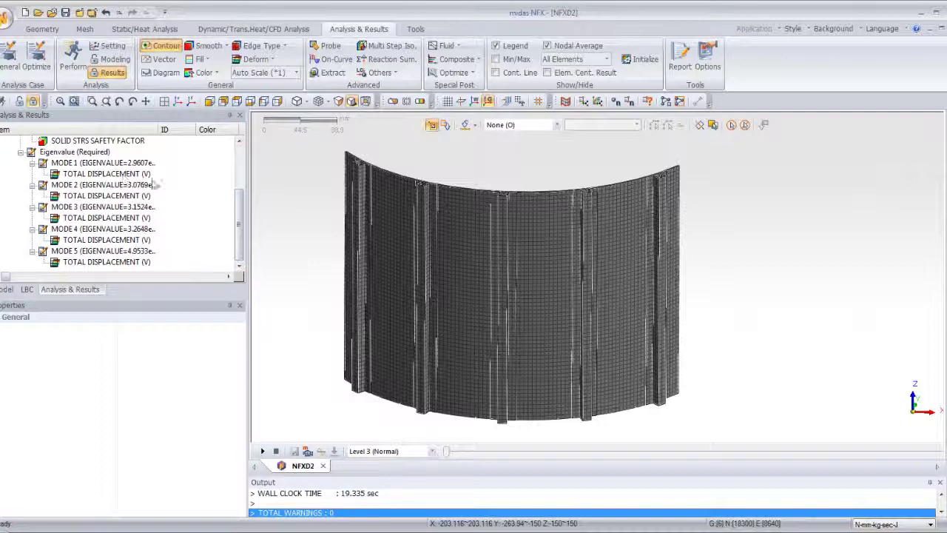
drag(242, 219, 252, 162)
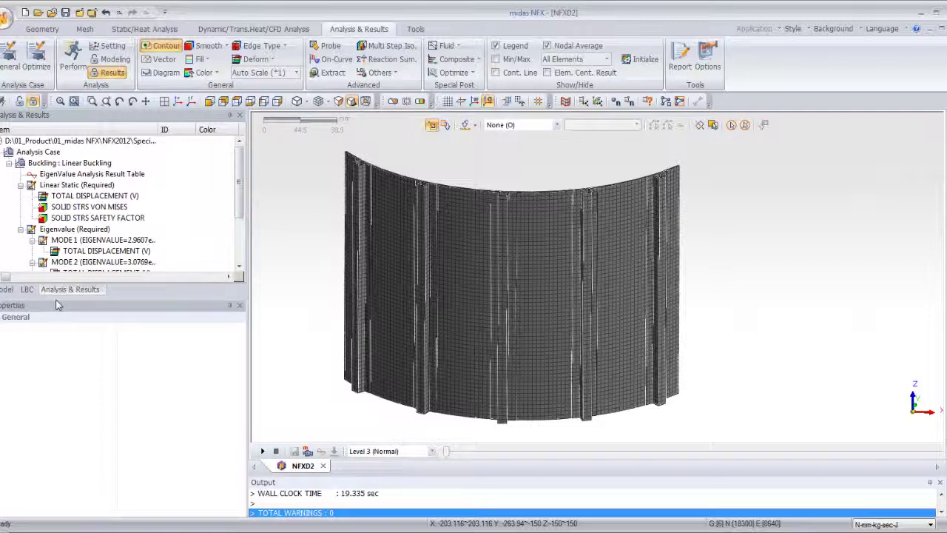
drag(239, 198, 241, 212)
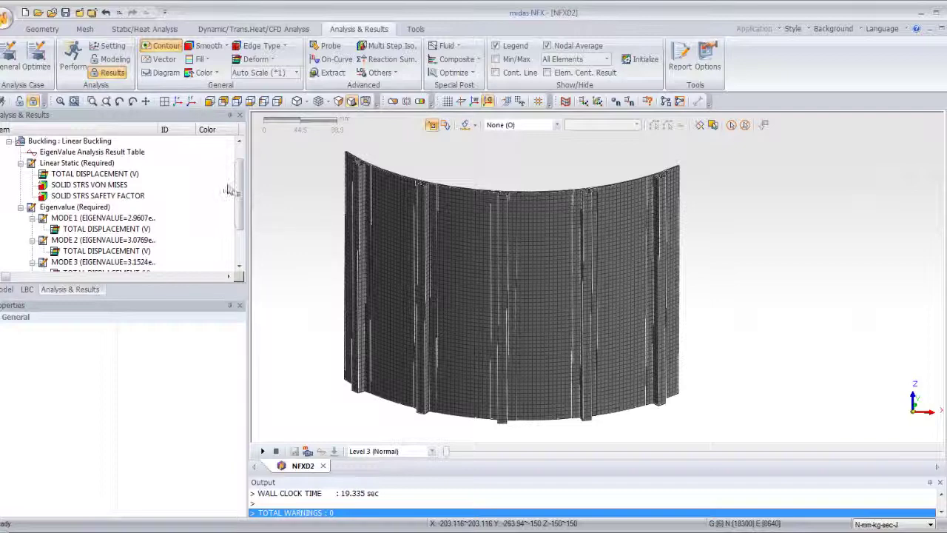
click(74, 153)
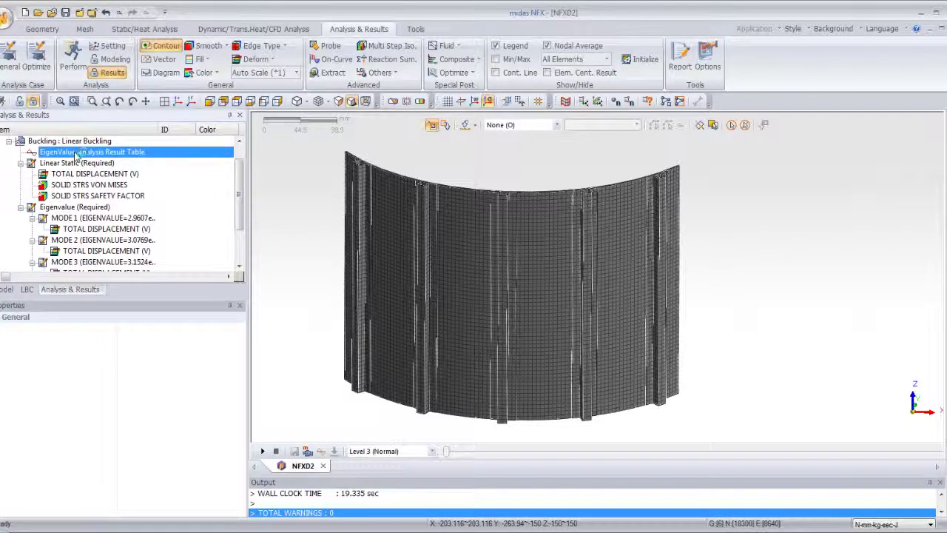
double_click(74, 153)
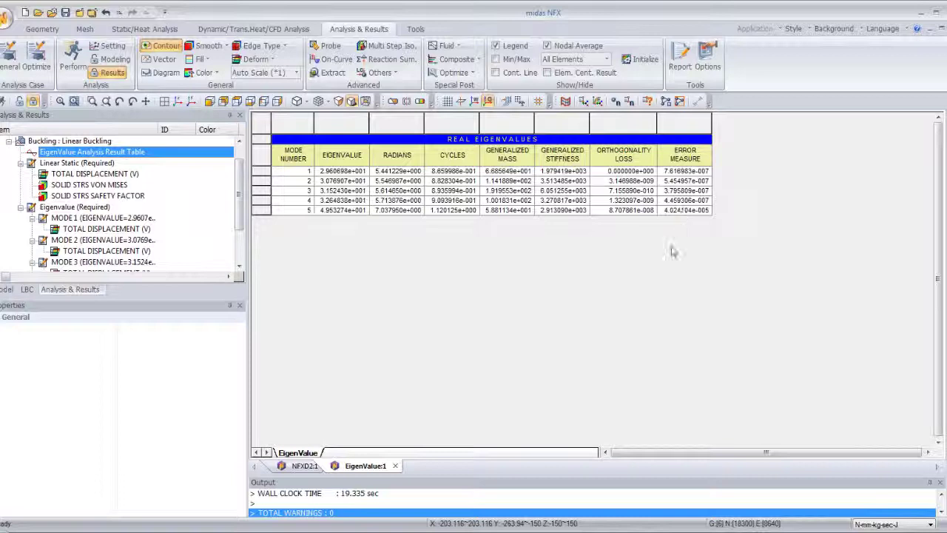
click(396, 465)
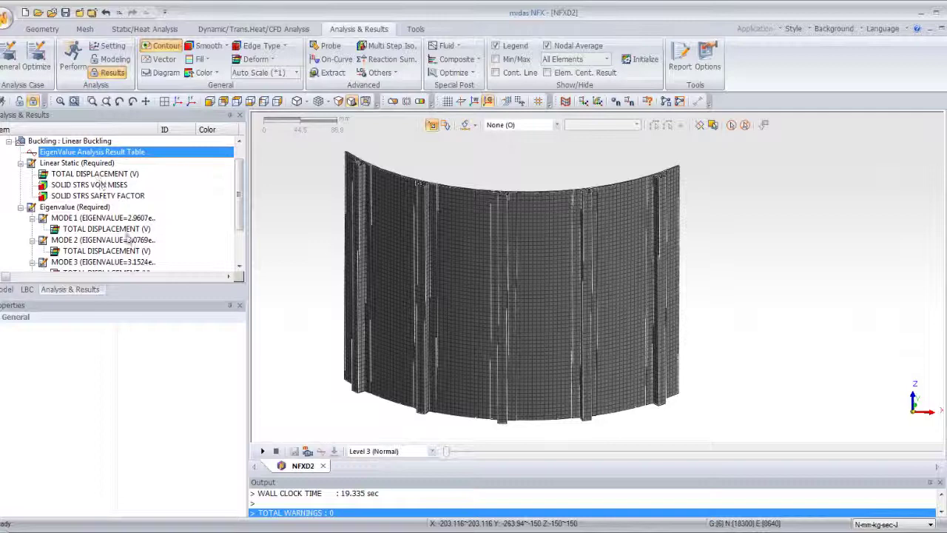
Step: Display total displacement for buckling modes 1, 2 and 3, then animate mode 3
scroll(102, 185, down, 2)
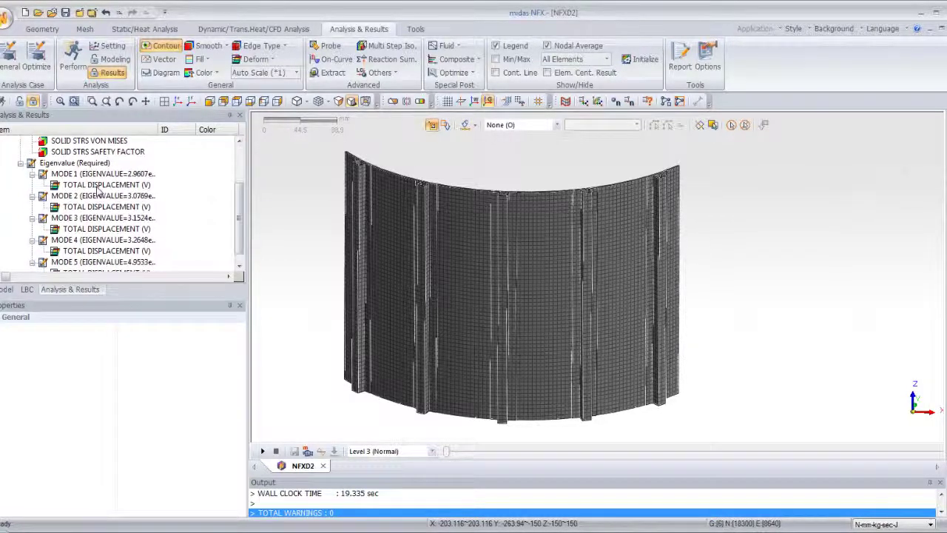
click(99, 185)
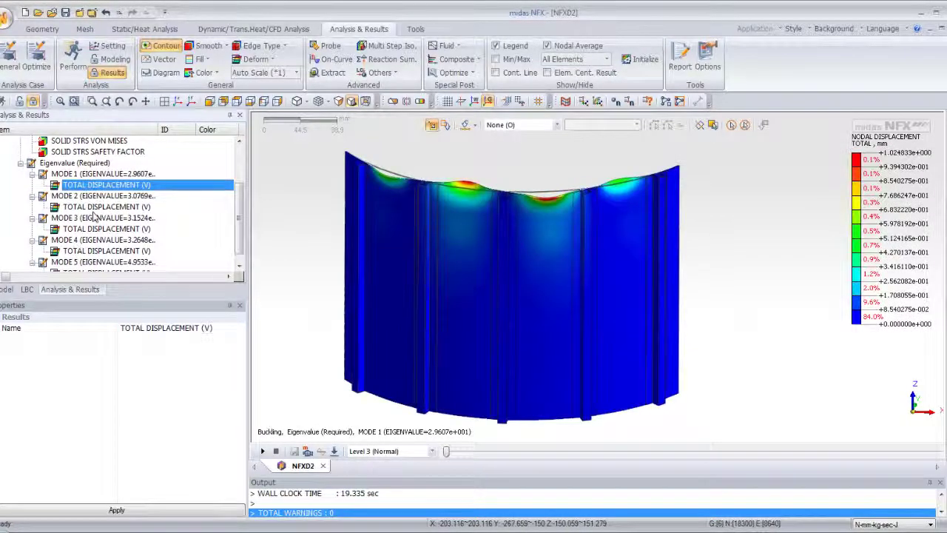
click(98, 207)
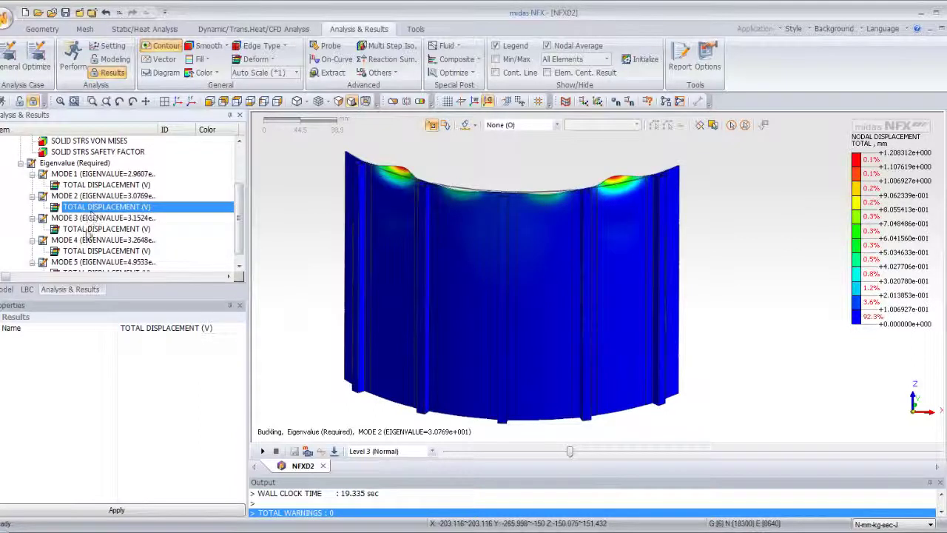
click(88, 230)
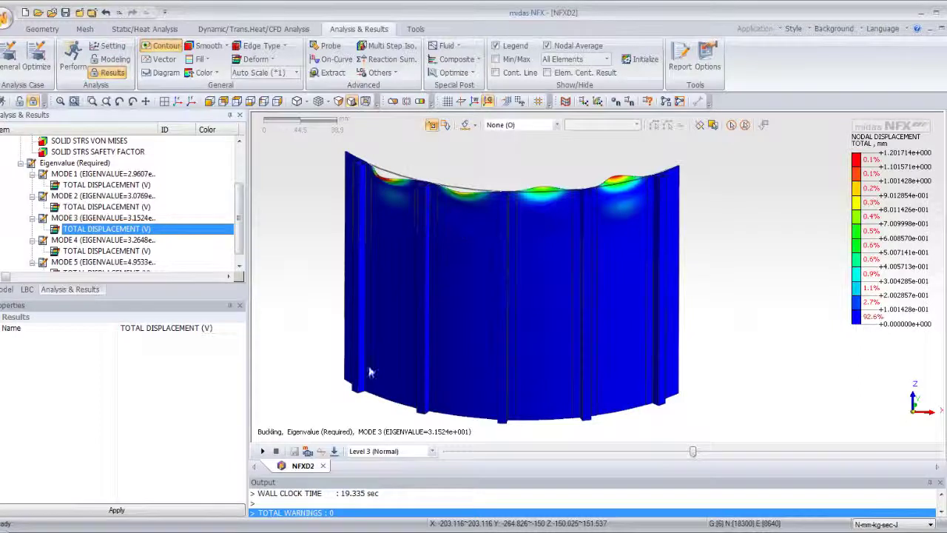
click(262, 451)
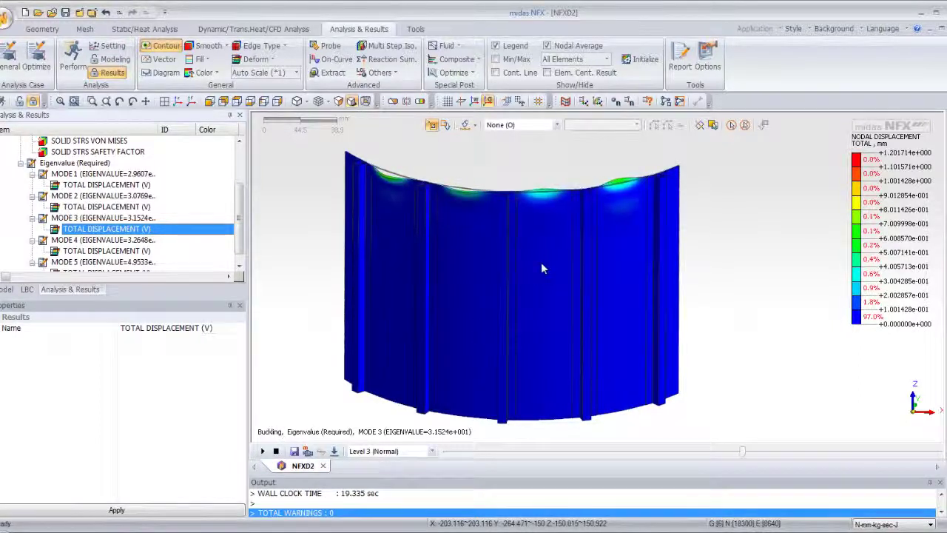
Step: Show the Linear Static total displacement contour, peaking near 2.317572e-02 mm
scroll(561, 224, up, 3)
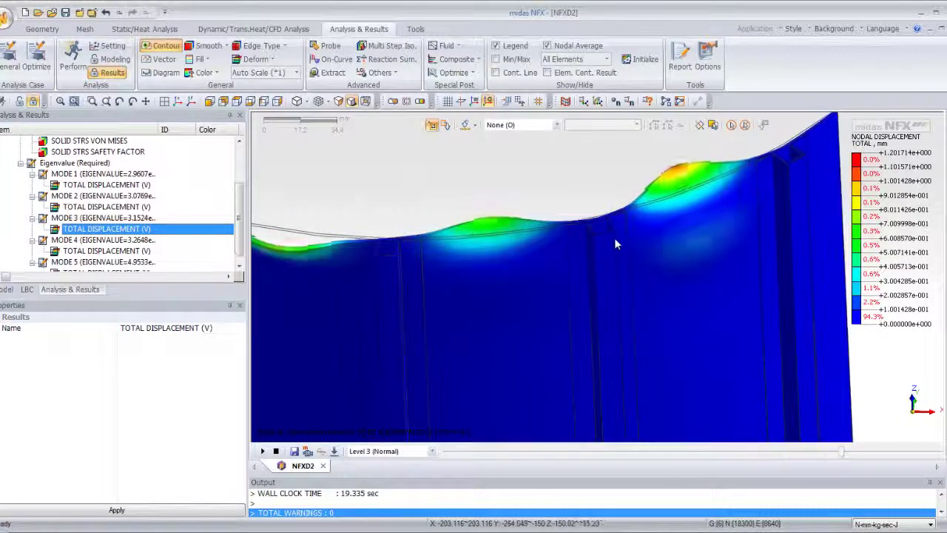
scroll(609, 235, down, 3)
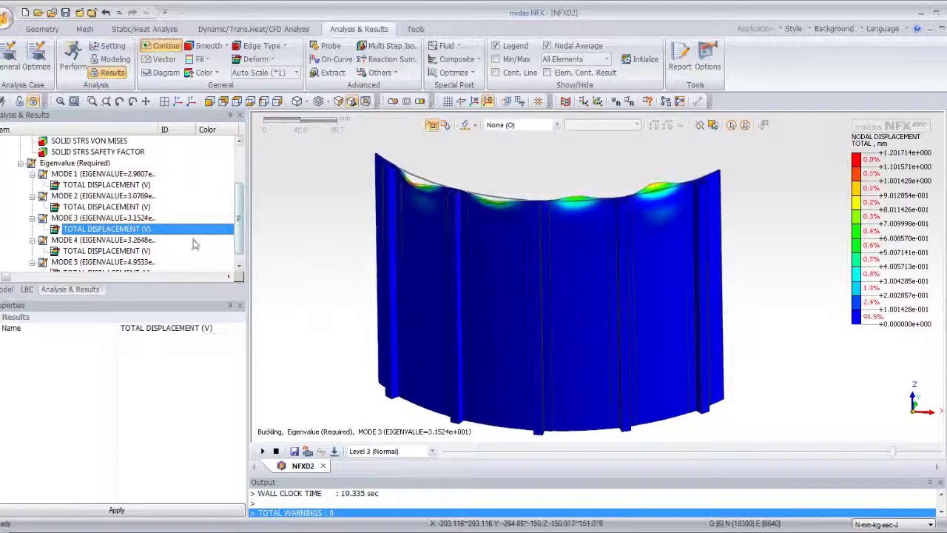
scroll(246, 190, up, 2)
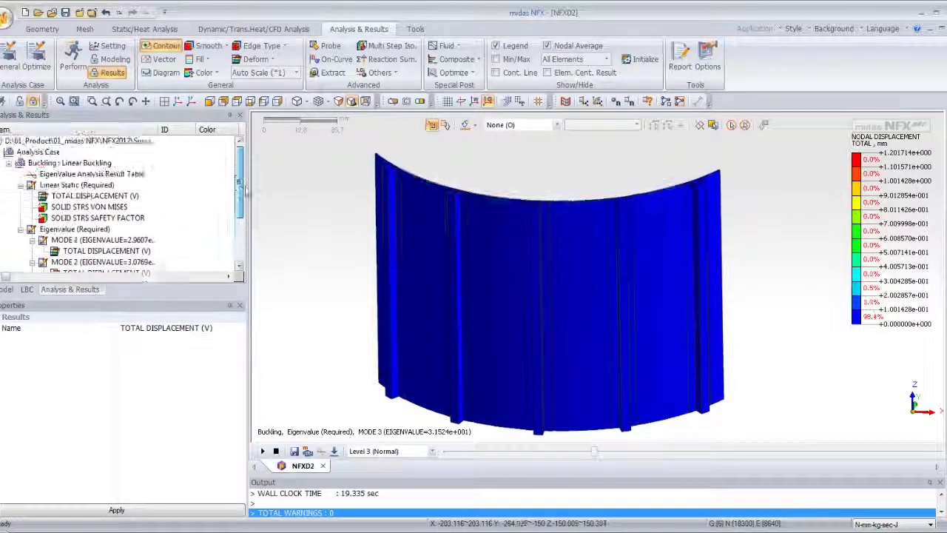
click(88, 197)
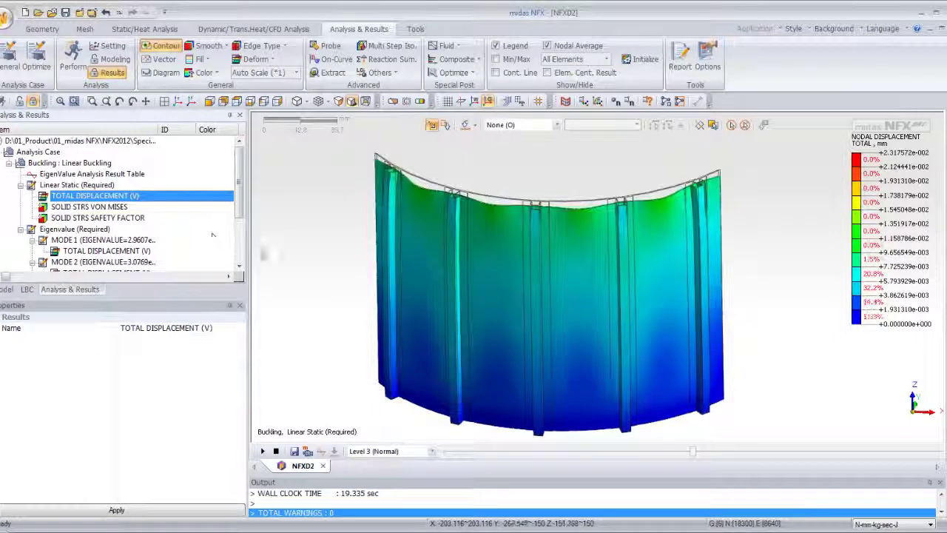